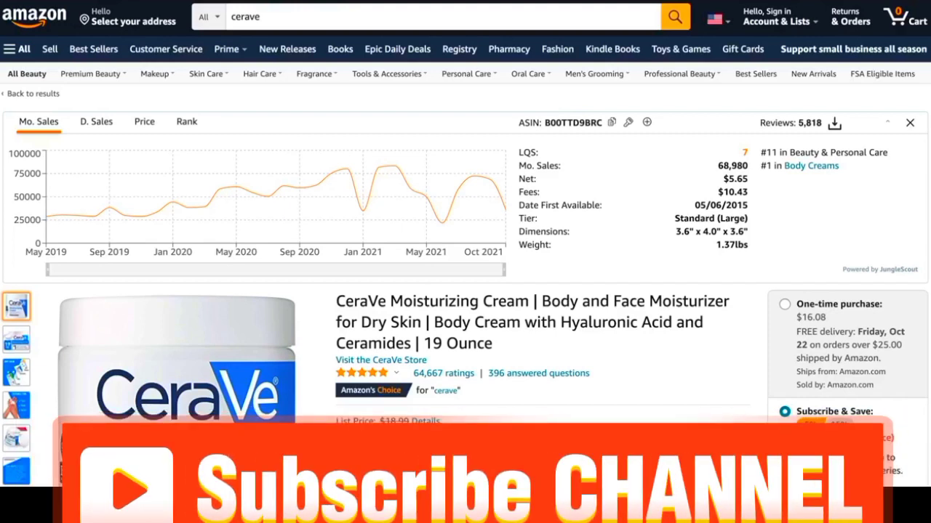
# Step: Examine the CeraVe Moisturizing Cream product page, comparing its rank history with its monthly sales chart and figures
pyautogui.scroll(-1, 465, 244)
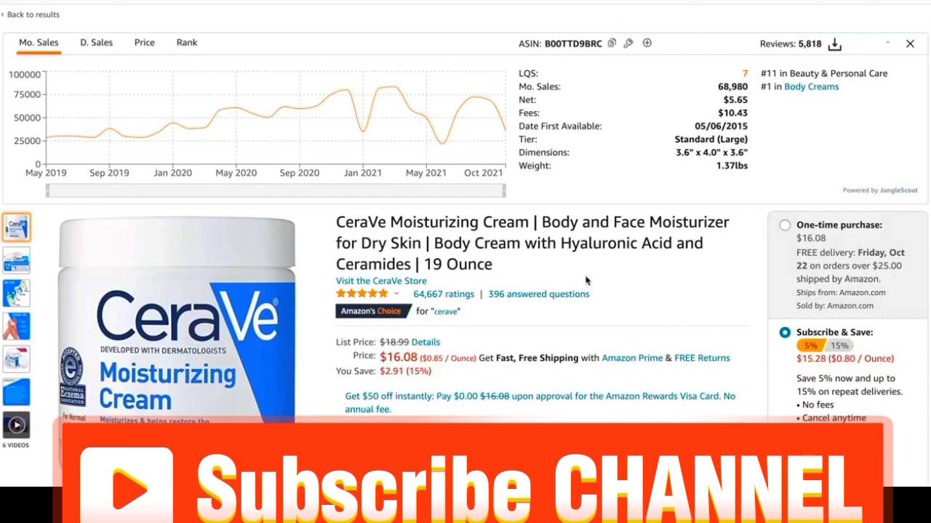
pyautogui.scroll(1, 586, 280)
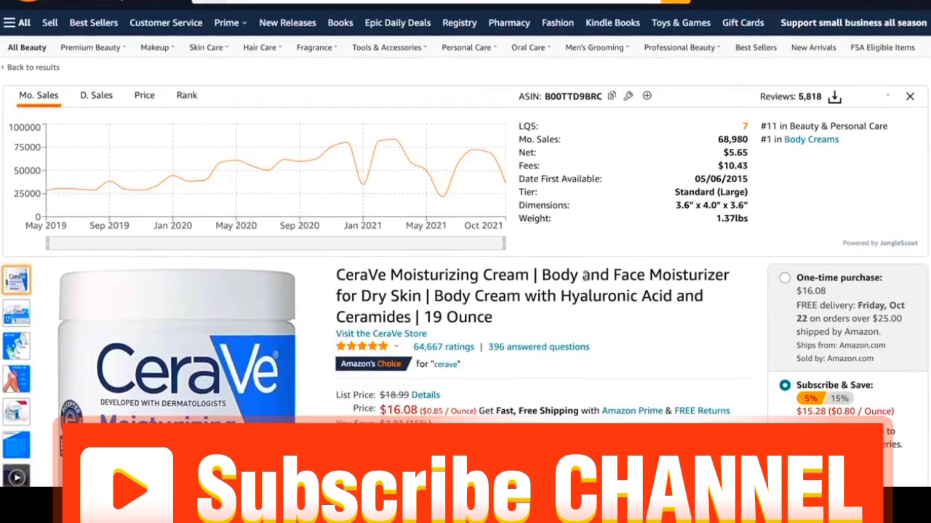
pyautogui.scroll(-1, 586, 276)
pyautogui.moveTo(306, 355)
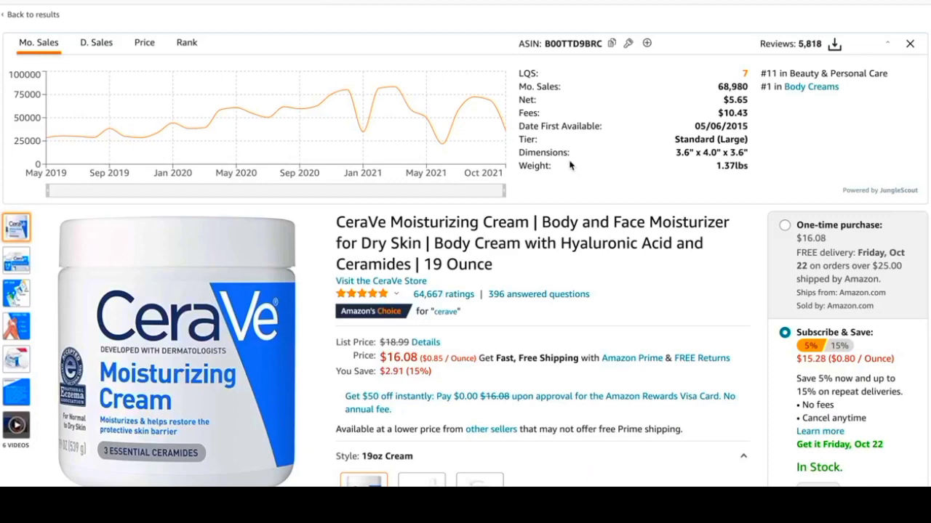
pyautogui.click(187, 47)
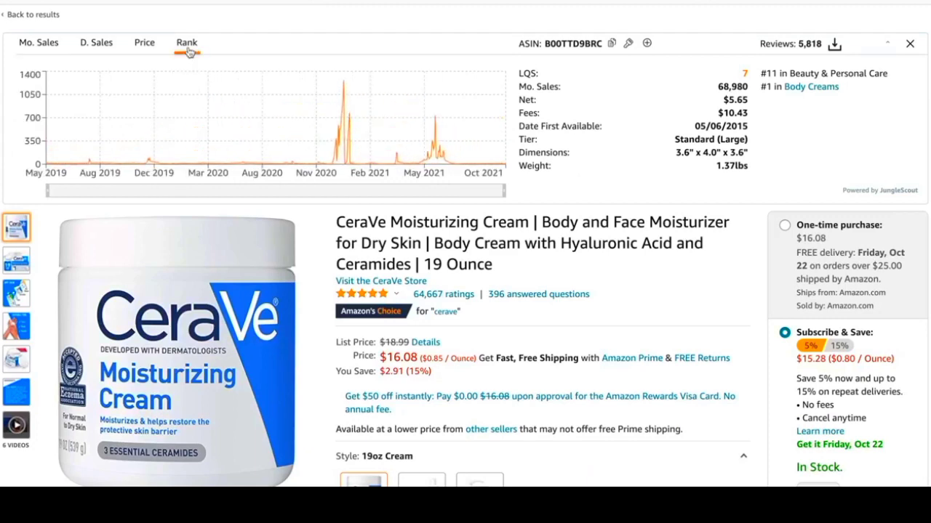
pyautogui.click(24, 49)
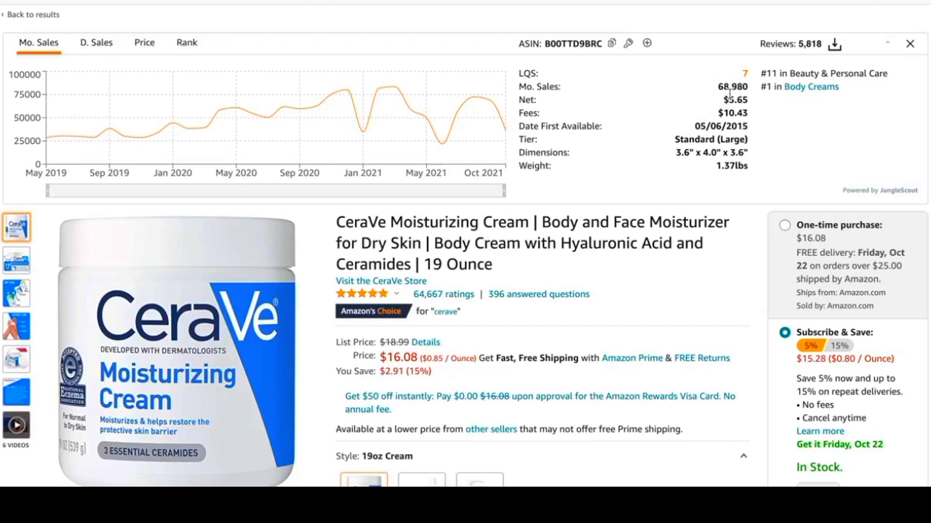
pyautogui.moveTo(731, 92)
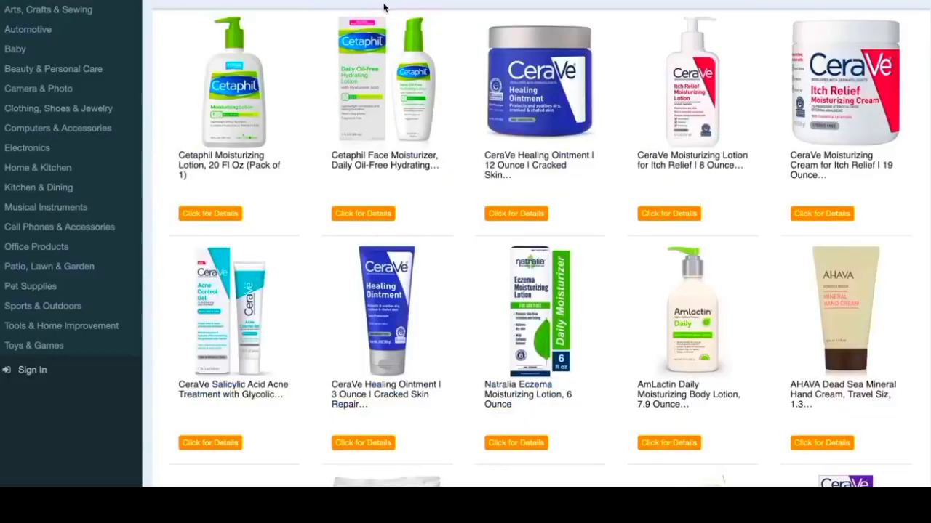
# Step: Browse the Cerave wholesale listings on Supply Leader and open the details of the 19 Ounce Itch Relief Moisturizing Cream
pyautogui.scroll(2, 384, 7)
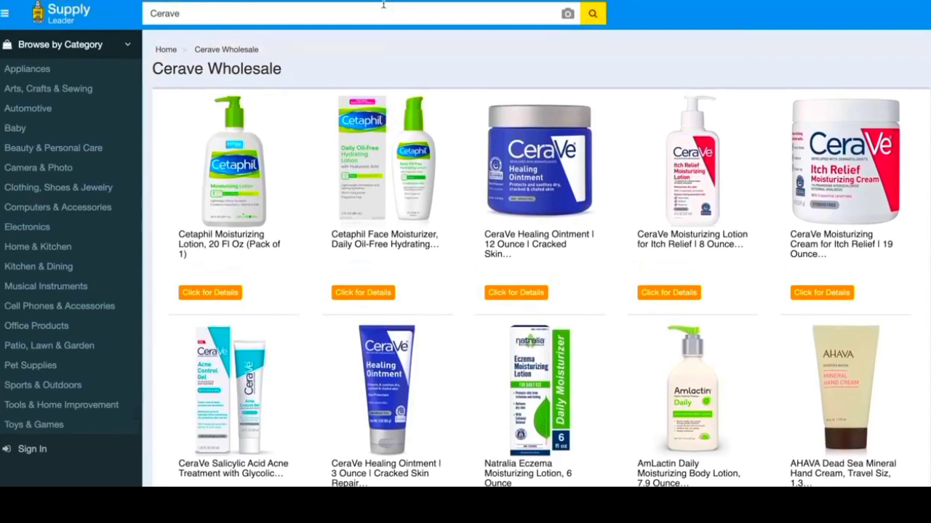
pyautogui.scroll(-3, 384, 5)
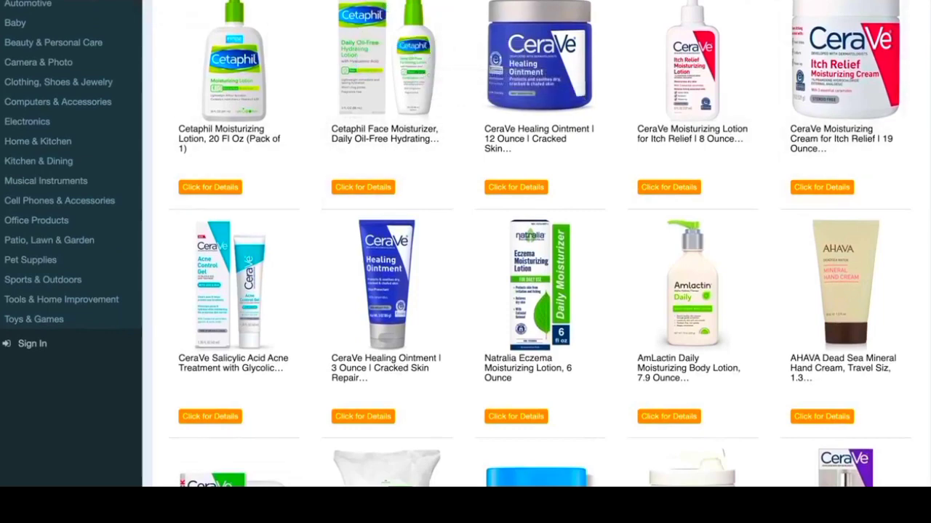
pyautogui.scroll(-10, 538, 291)
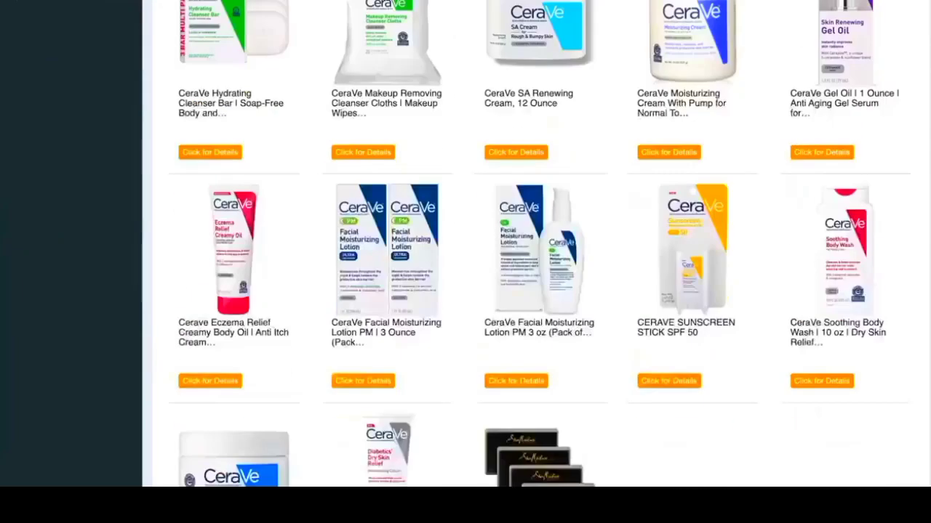
pyautogui.scroll(12, 538, 291)
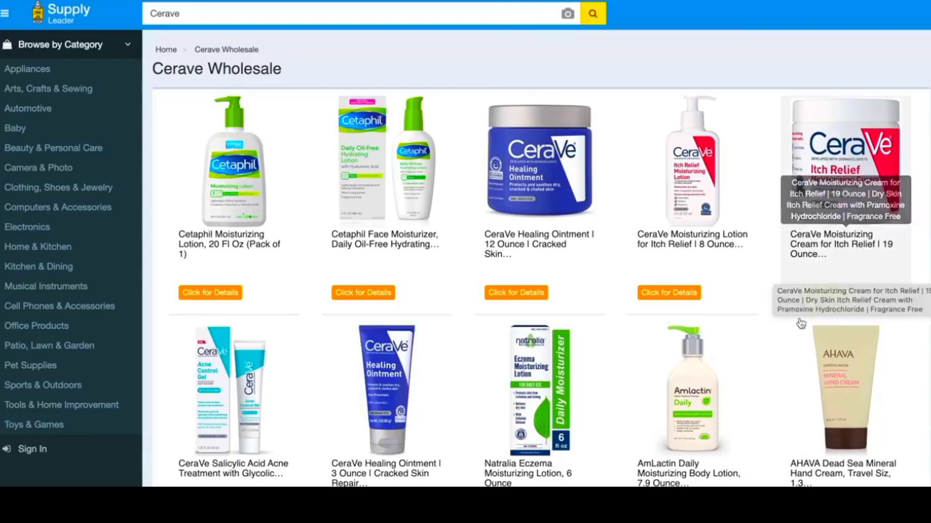
pyautogui.click(829, 300)
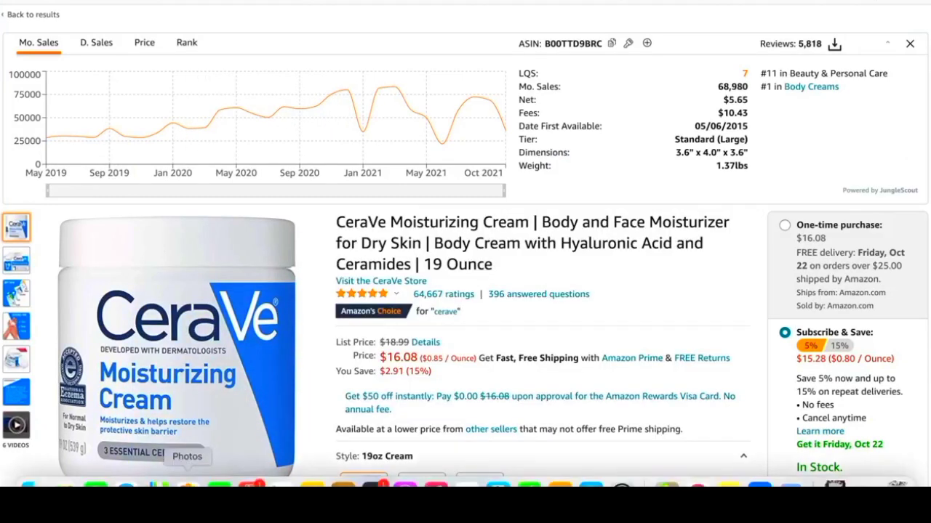
# Step: Switch to Amazon Seller Central, search the product catalogue for "cerave", and review the selling options of the listed products
pyautogui.click(126, 483)
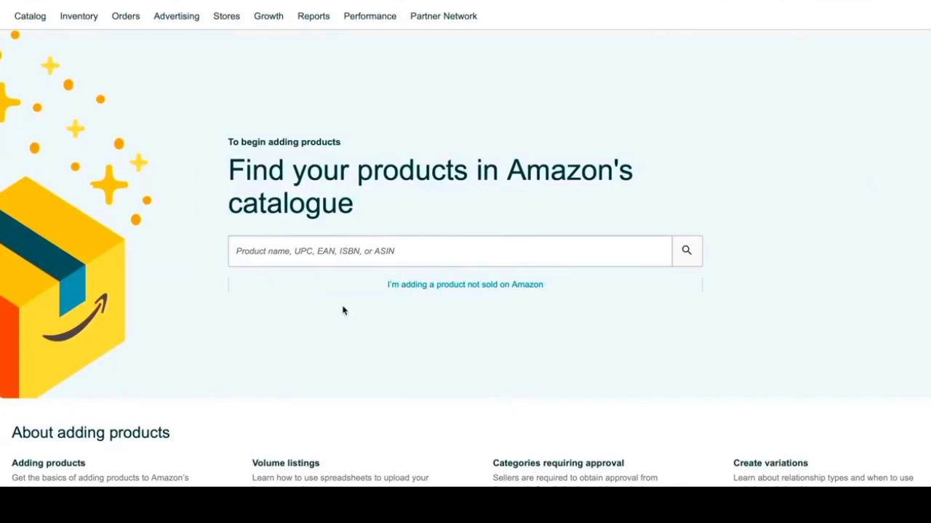
pyautogui.moveTo(127, 30)
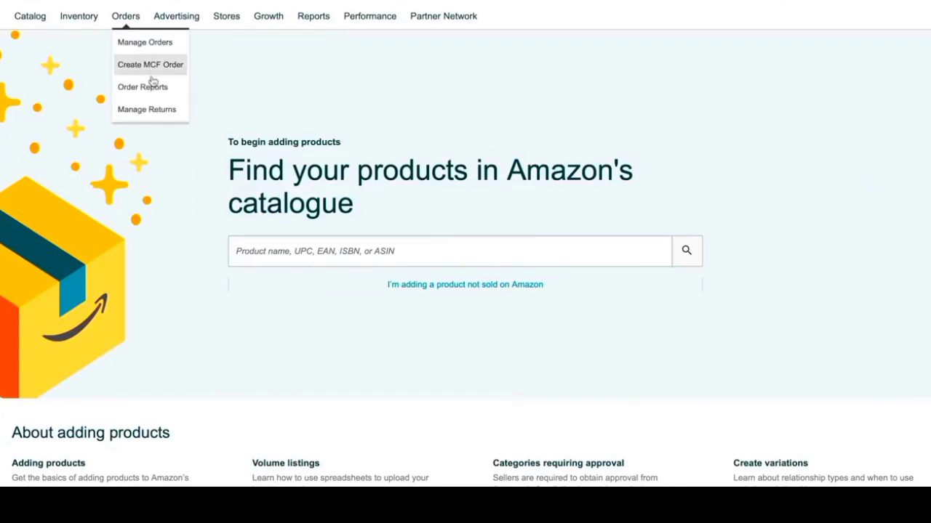
pyautogui.click(331, 62)
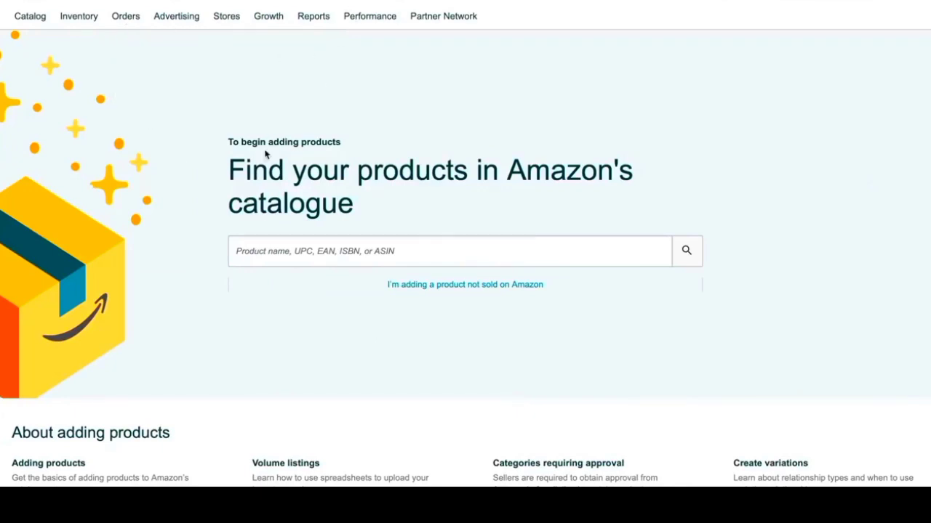
pyautogui.click(346, 244)
pyautogui.write('cerave')
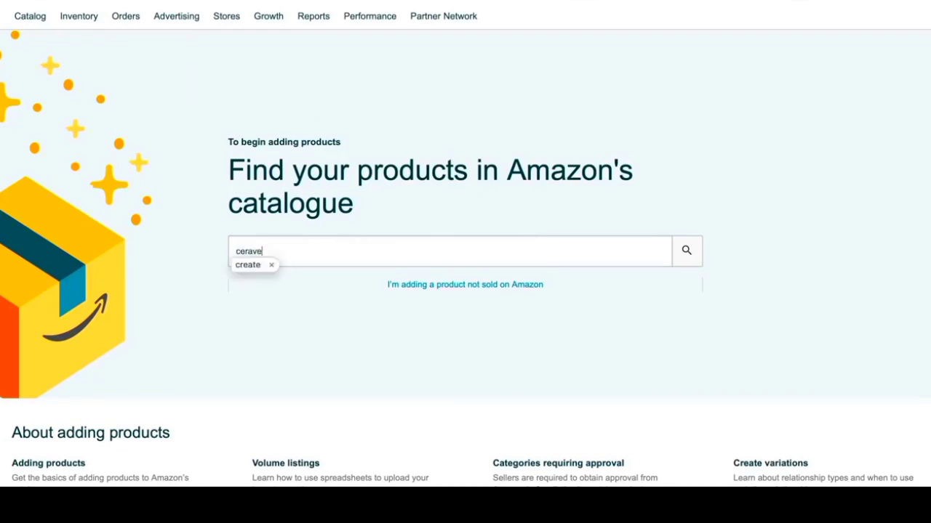
pyautogui.press('Return')
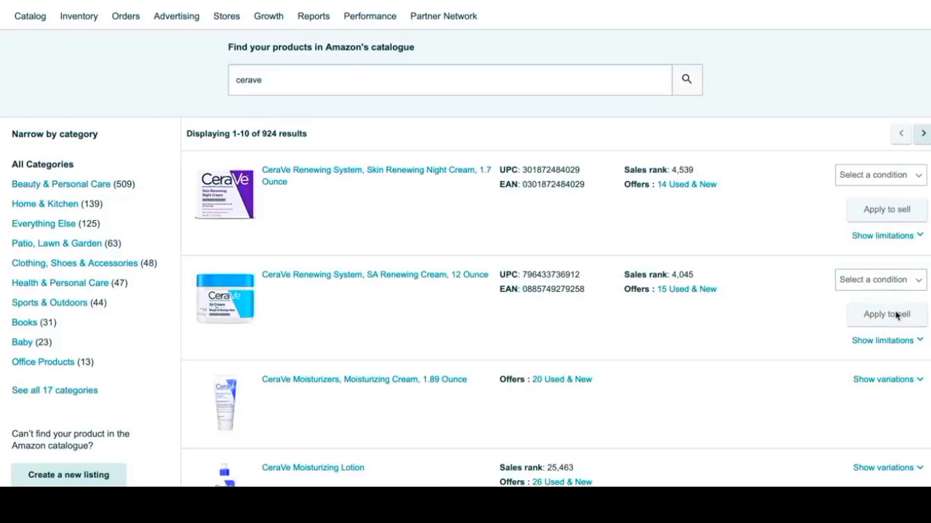
pyautogui.scroll(-3, 897, 314)
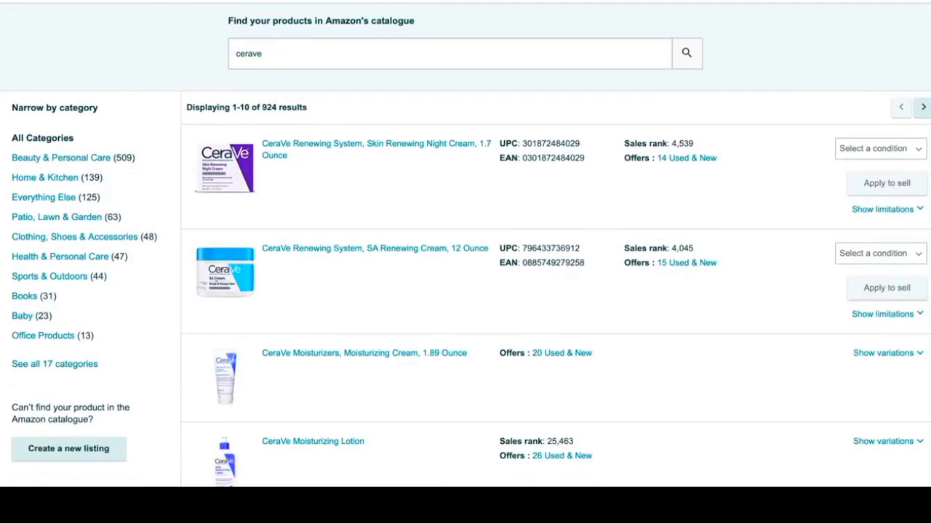
pyautogui.scroll(-1, 465, 244)
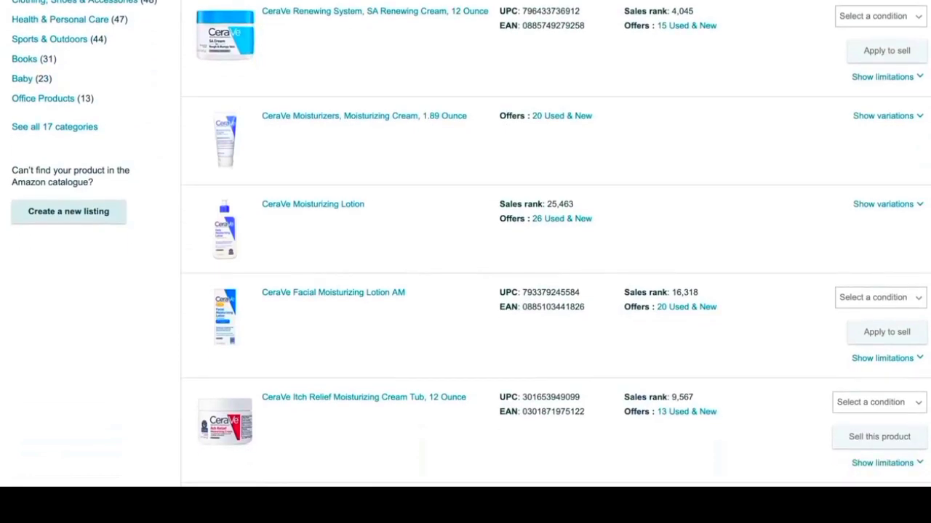
pyautogui.scroll(-1, 465, 244)
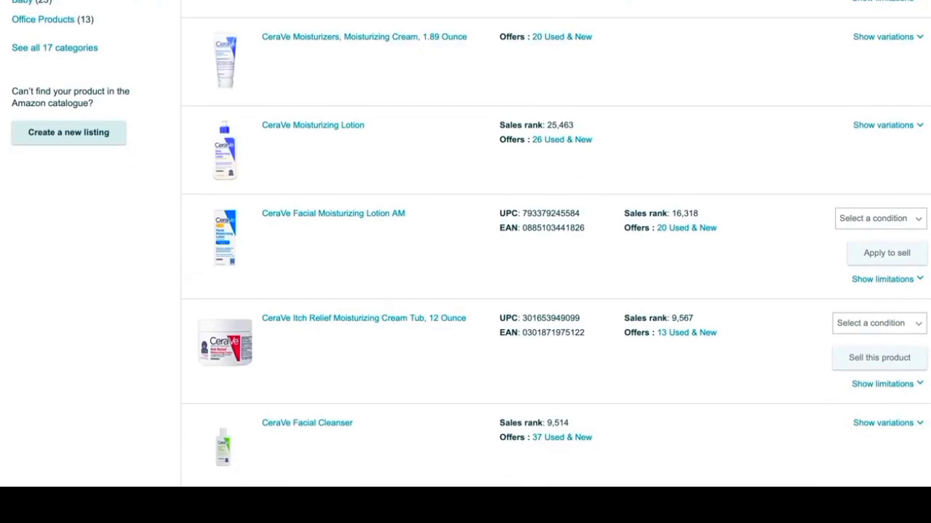
pyautogui.scroll(1, 465, 245)
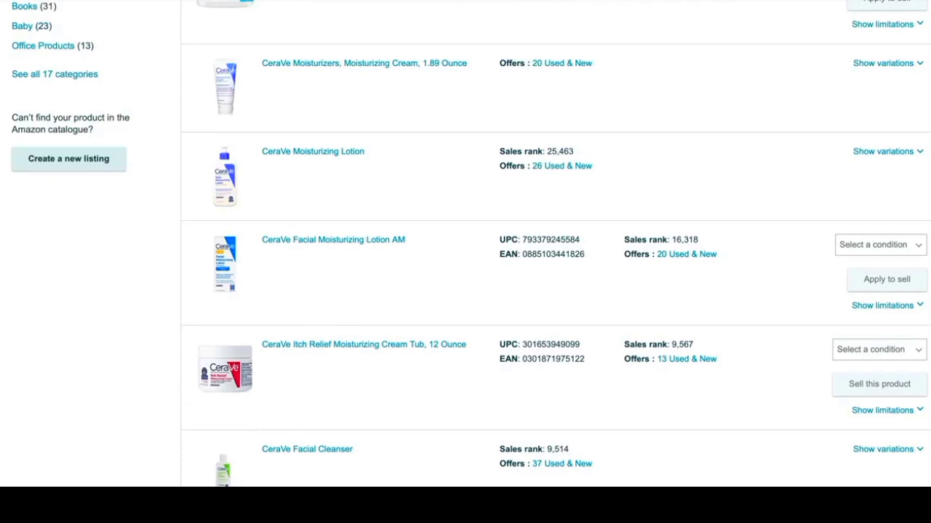
pyautogui.moveTo(699, 486)
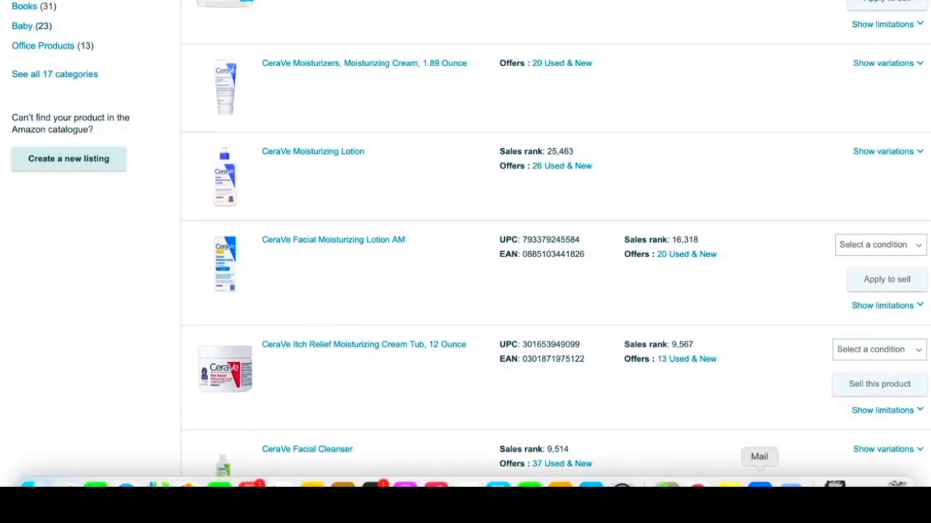
pyautogui.moveTo(860, 485)
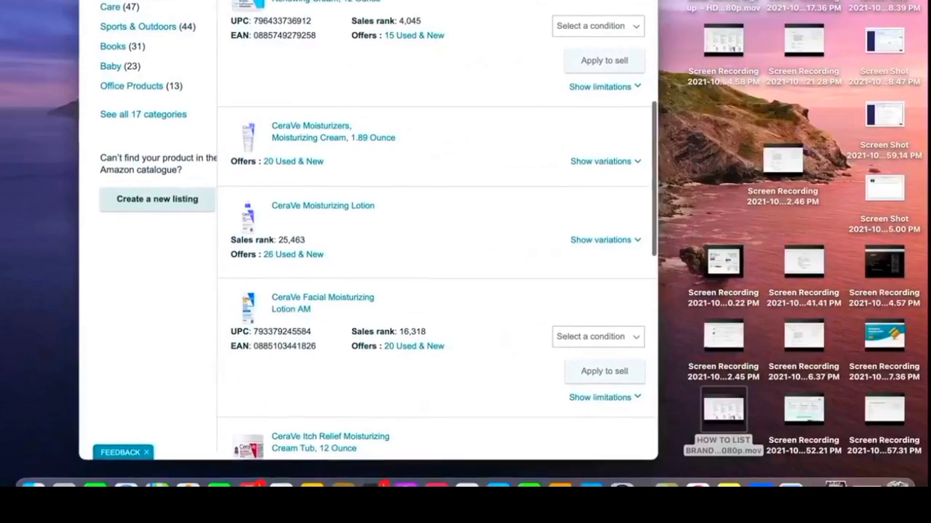
pyautogui.moveTo(368, 2); pyautogui.dragTo(279, 2)
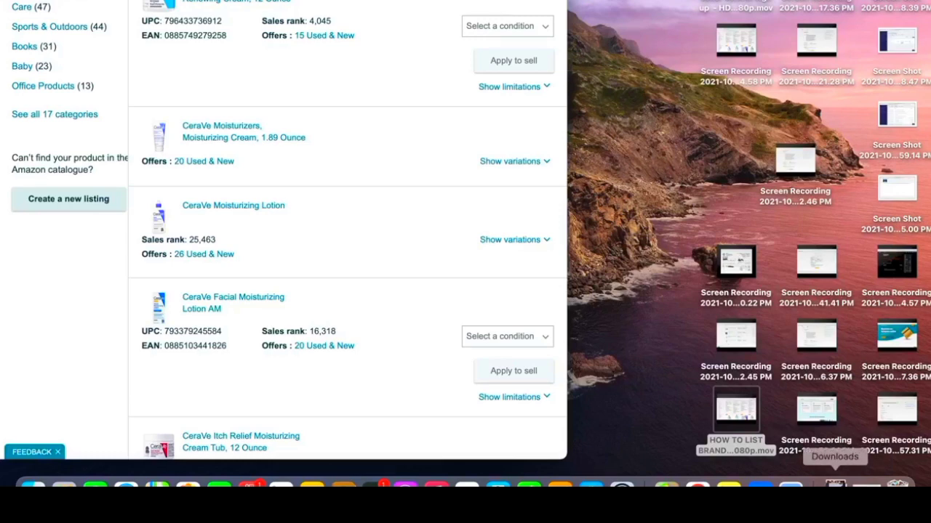
pyautogui.click(38, 1)
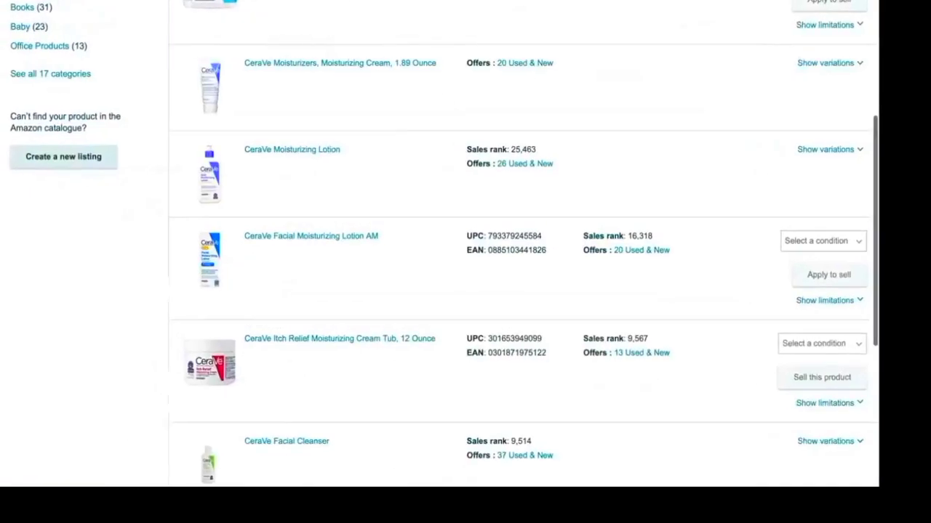
# Step: Open the seller account's Account Info page
pyautogui.scroll(5, 551, 21)
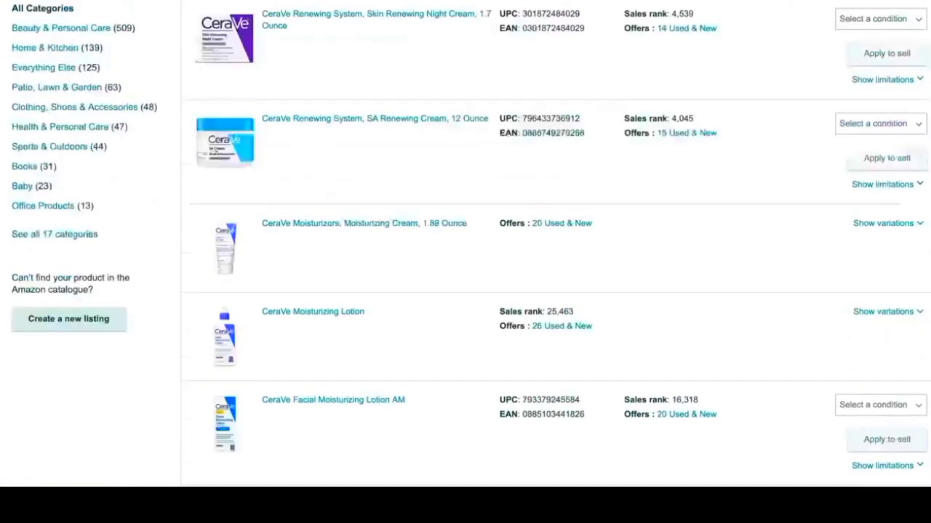
pyautogui.moveTo(905, 0)
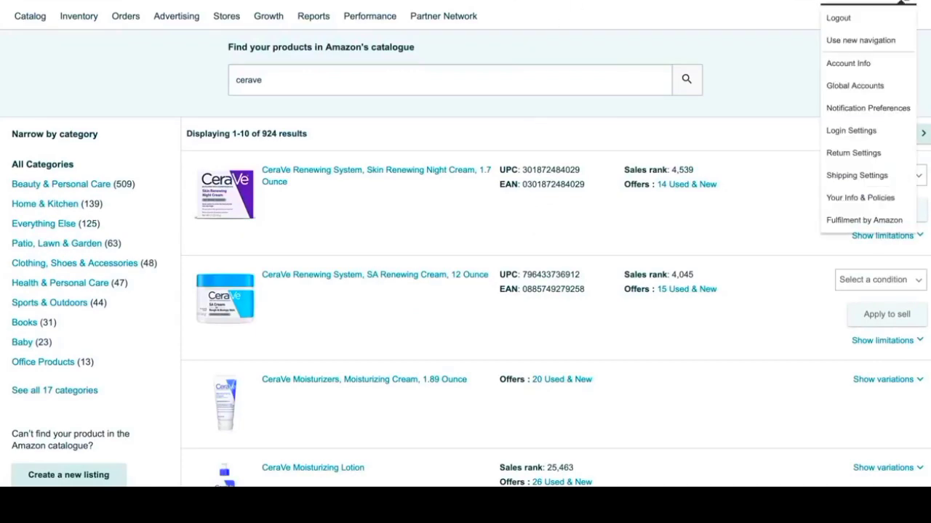
pyautogui.click(864, 67)
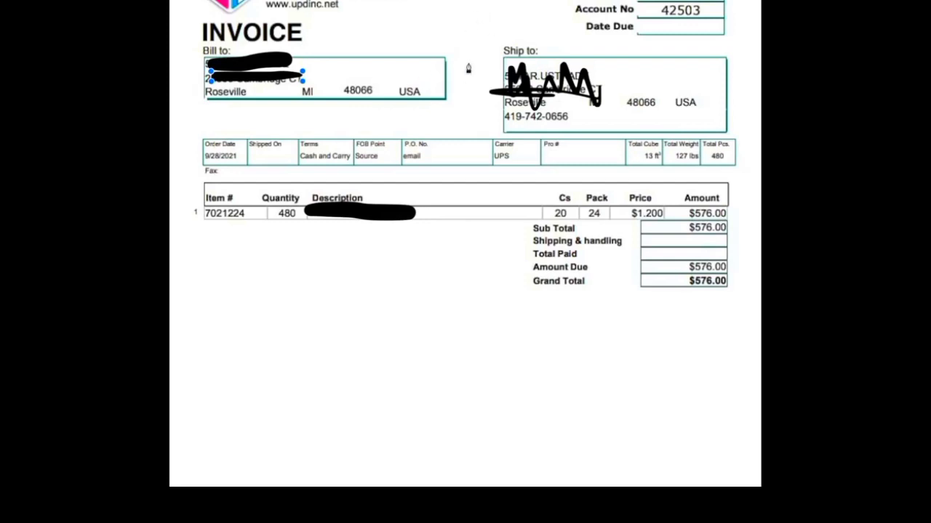
# Step: Back in Seller Central, apply to sell the CeraVe Skin Renewing Night Cream, 1.7 Ounce, in New condition and request approval for Topicals
pyautogui.moveTo(353, 484)
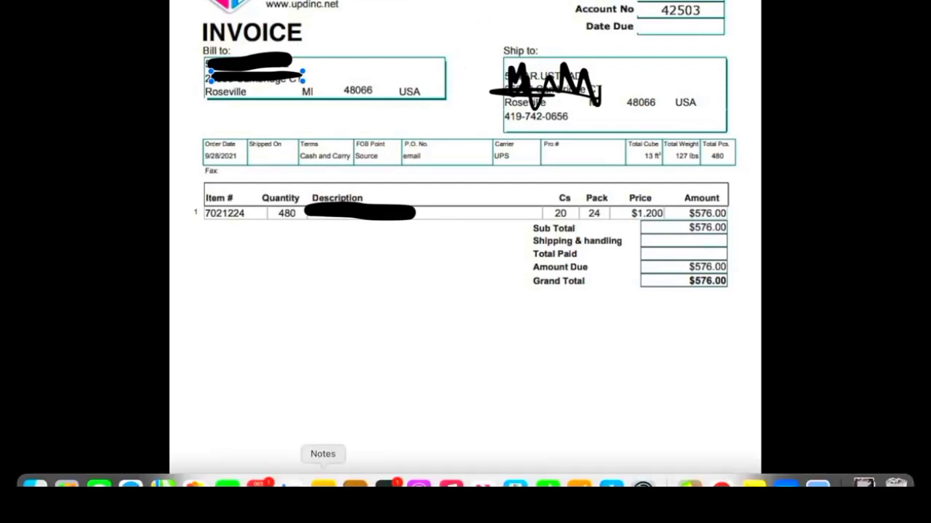
pyautogui.click(131, 485)
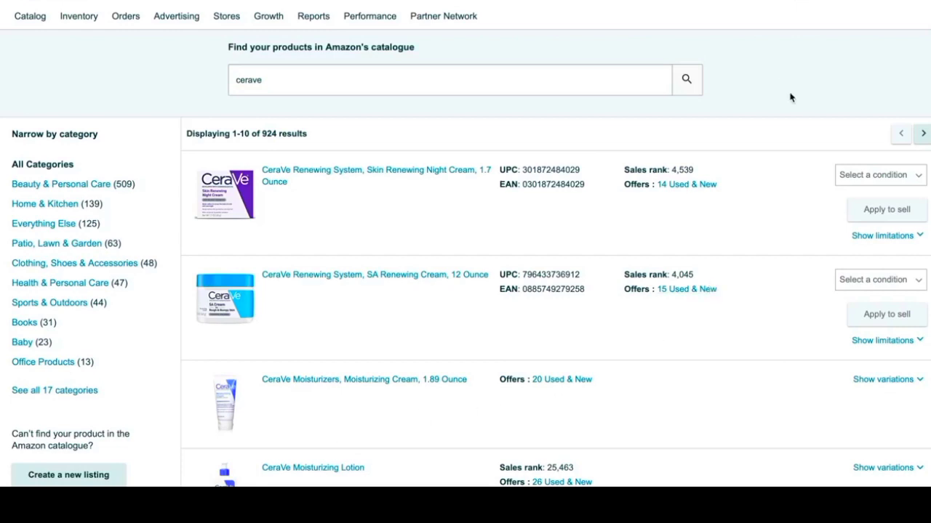
pyautogui.scroll(-2, 792, 97)
pyautogui.scroll(1, 465, 262)
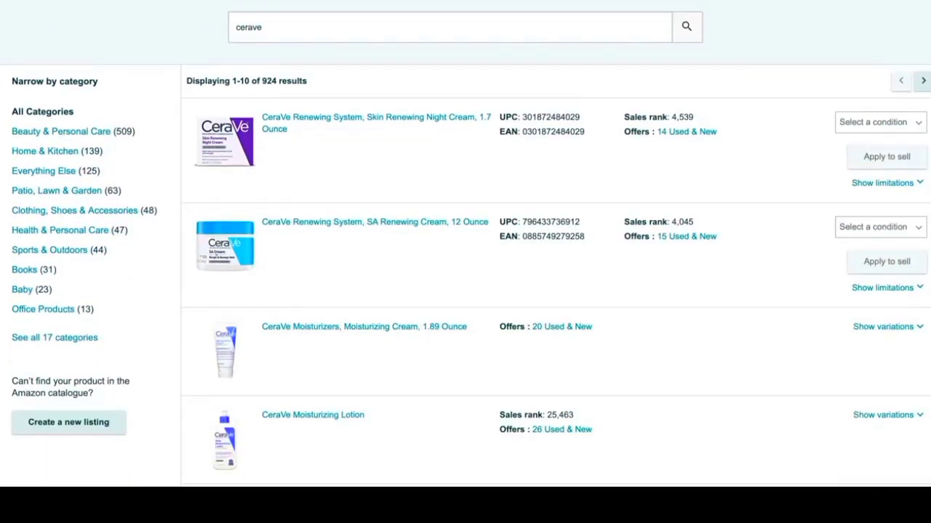
pyautogui.scroll(-2, 466, 262)
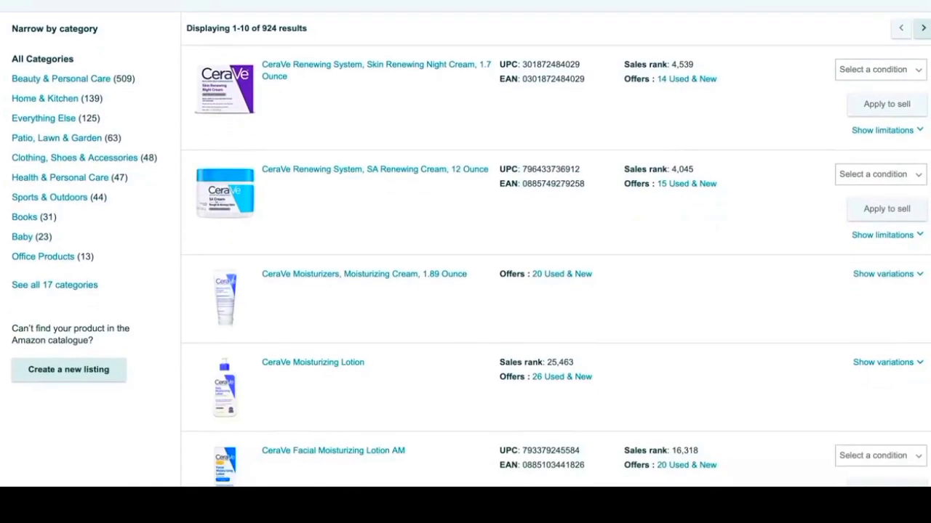
pyautogui.scroll(-1, 466, 262)
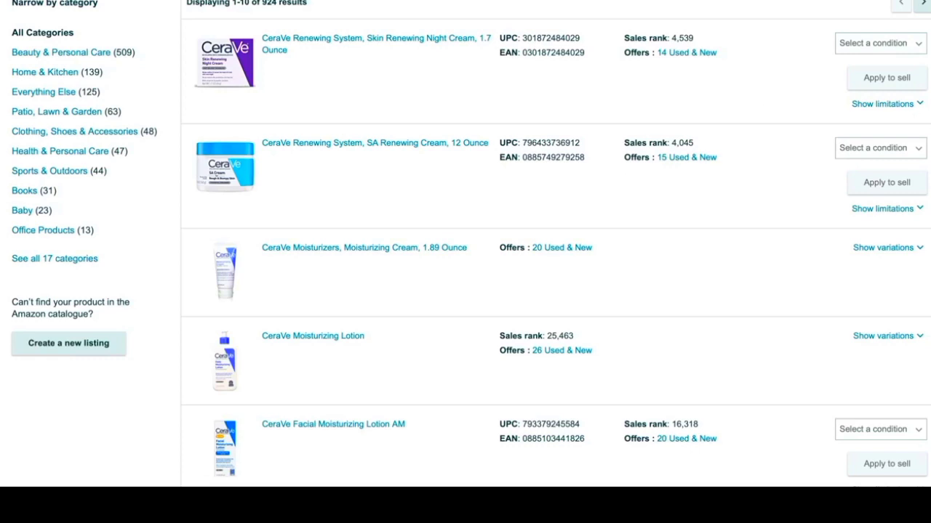
pyautogui.click(896, 58)
pyautogui.click(895, 63)
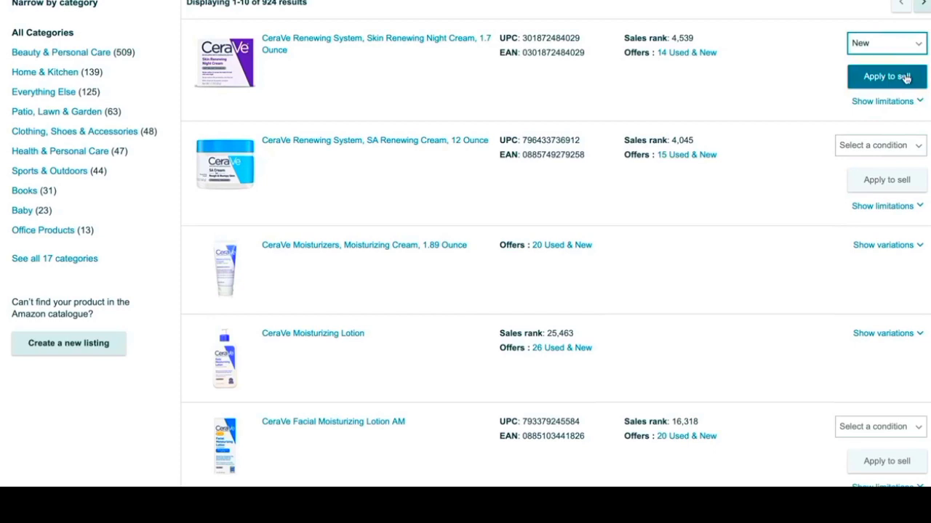
pyautogui.click(903, 78)
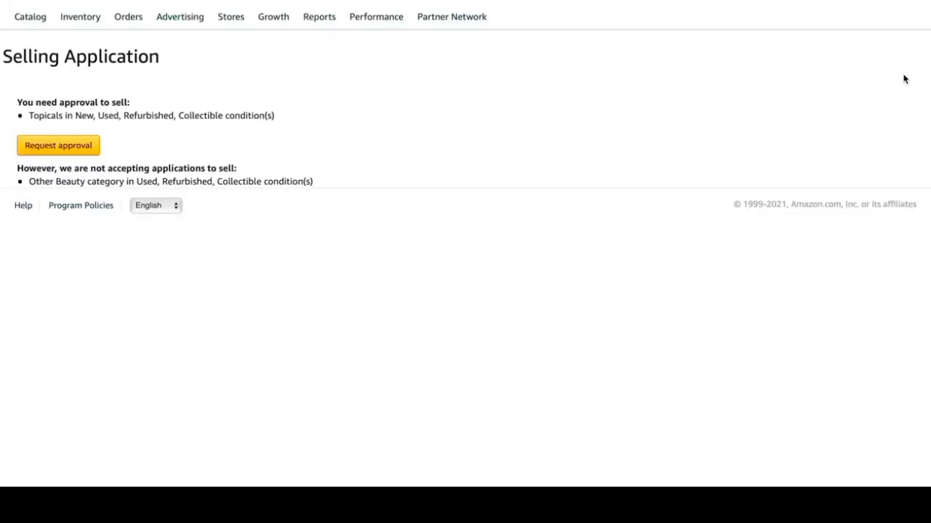
pyautogui.click(30, 152)
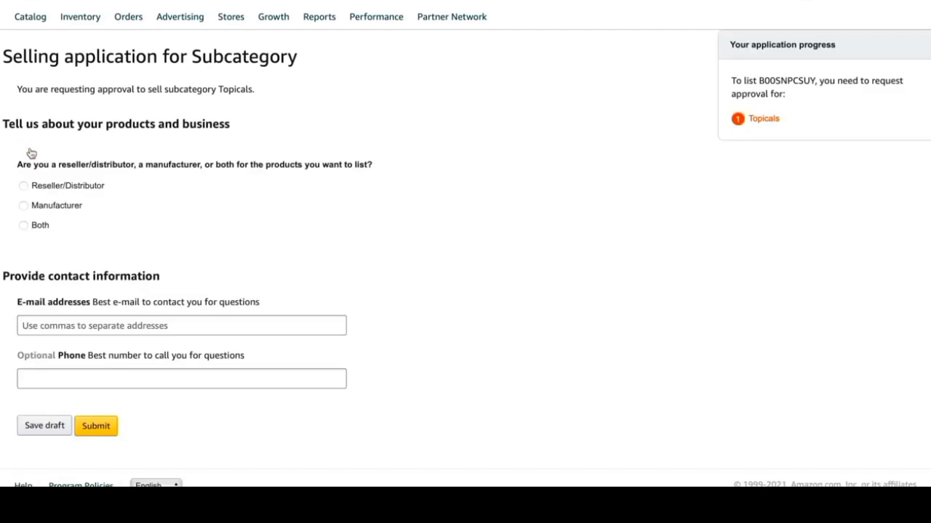
# Step: Identify the business as a Reseller/Distributor in the Topicals selling application
pyautogui.scroll(-1, 505, 176)
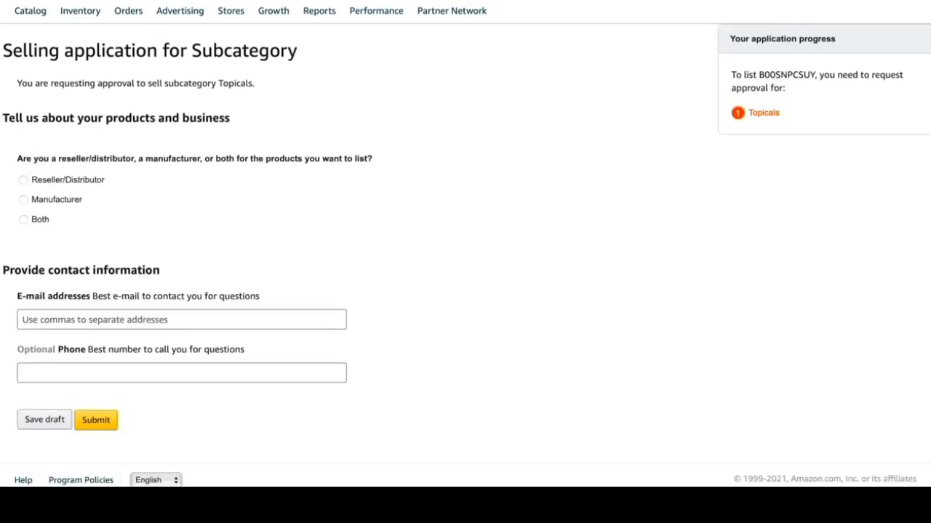
pyautogui.click(24, 181)
pyautogui.scroll(-1, 293, 208)
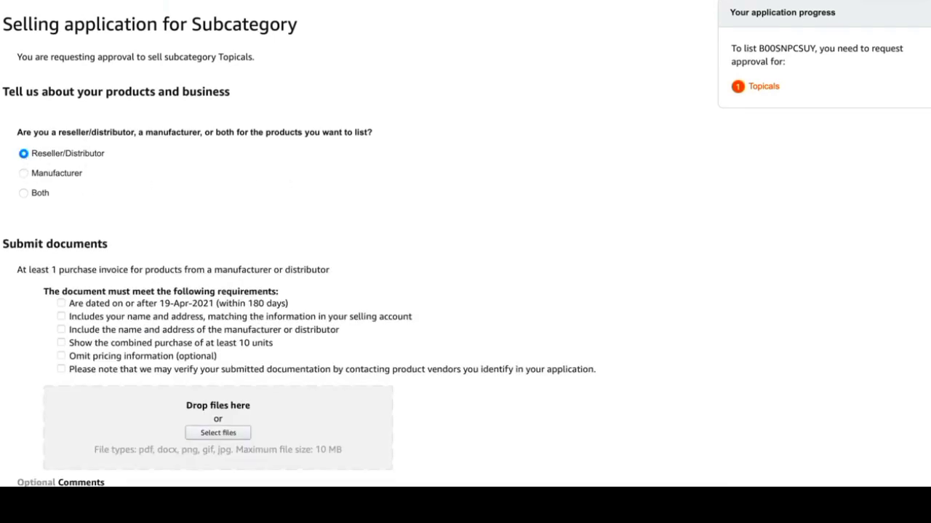
# Step: Mark the invoice as dated on or after 19-Apr-2021 and attach 4e5727b6-9b66-4ea3-9af4-f72c3e336345.pdf from Downloads as the purchase invoice
pyautogui.scroll(-3, 182, 293)
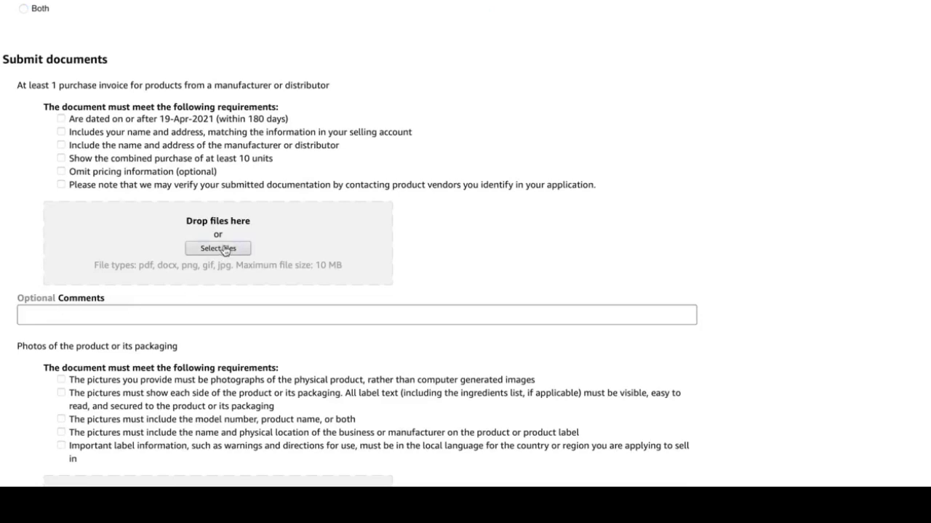
pyautogui.click(62, 119)
pyautogui.click(61, 148)
pyautogui.click(61, 145)
pyautogui.click(205, 251)
pyautogui.click(366, 148)
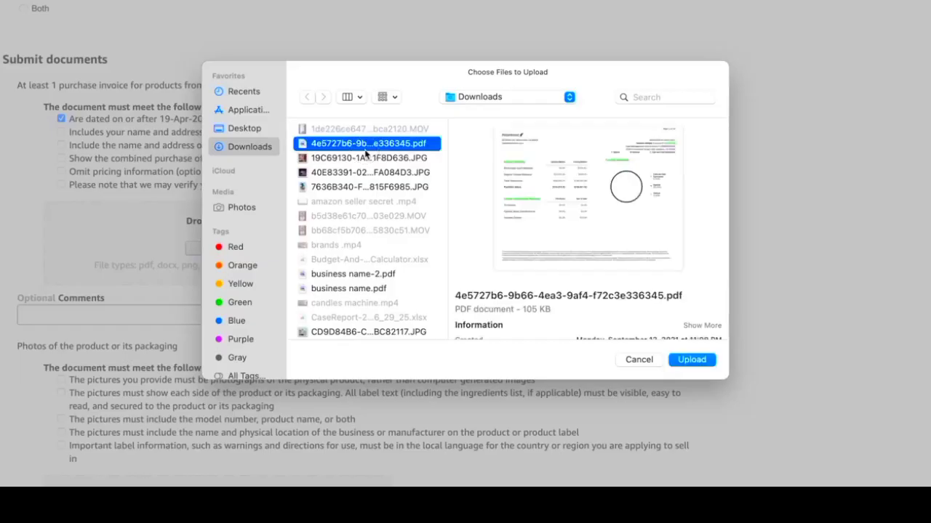
pyautogui.click(691, 359)
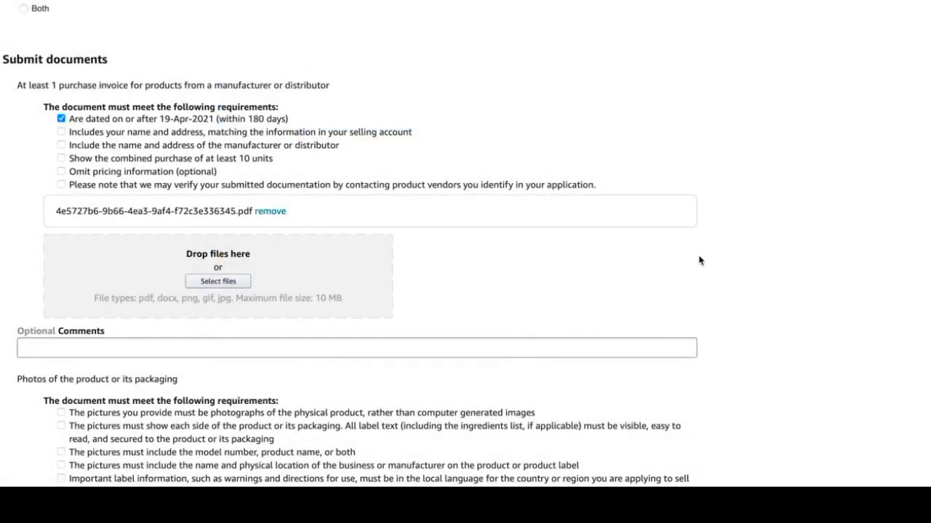
# Step: Review the application's requirements for photos of the product or its packaging and the remaining contact section
pyautogui.scroll(-1, 698, 259)
pyautogui.scroll(-4, 698, 260)
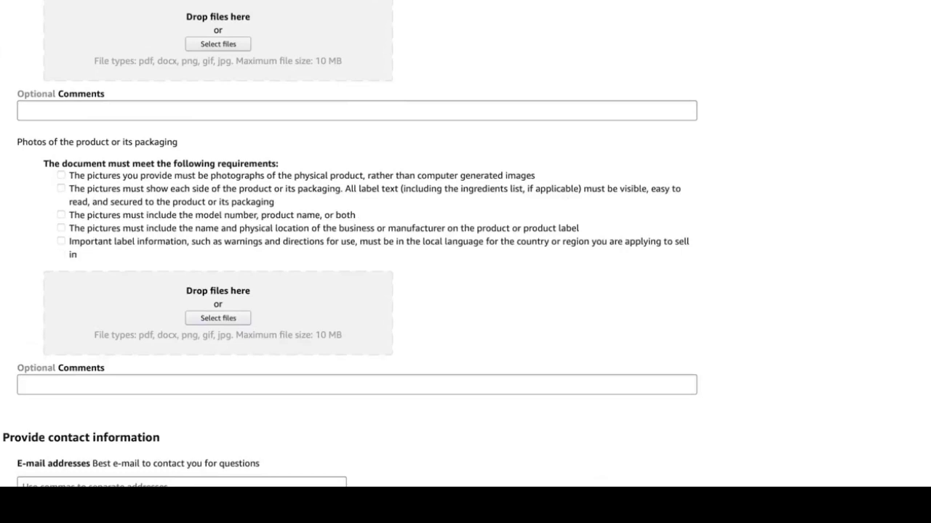
pyautogui.scroll(-2, 465, 244)
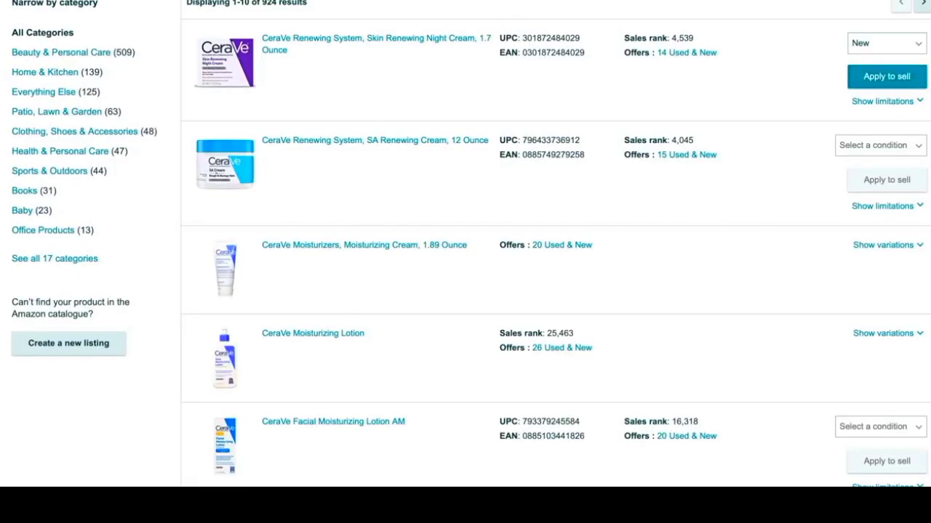
# Step: In the CeraVe catalogue results, choose New condition for the CeraVe Healing Ointment, 12 Ounce, and start selling it
pyautogui.scroll(-4, 465, 244)
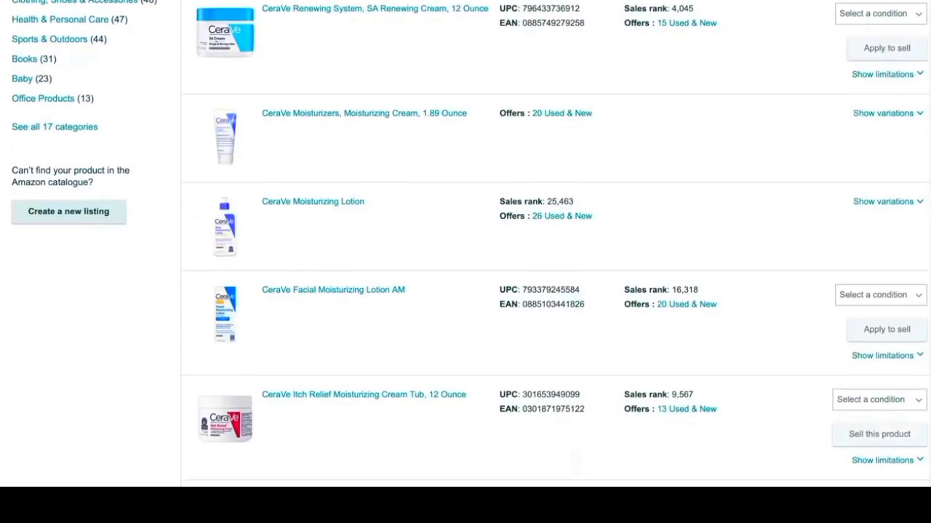
pyautogui.scroll(-4, 465, 244)
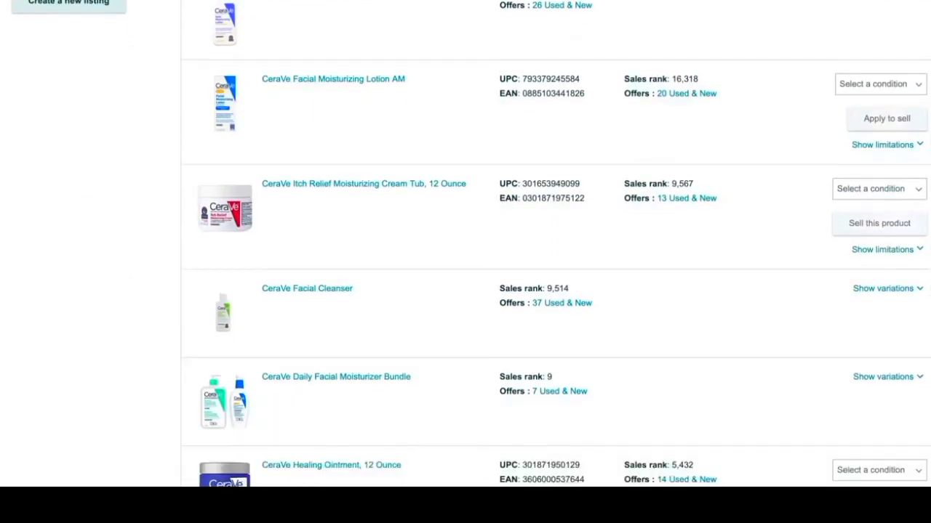
pyautogui.scroll(-1, 465, 244)
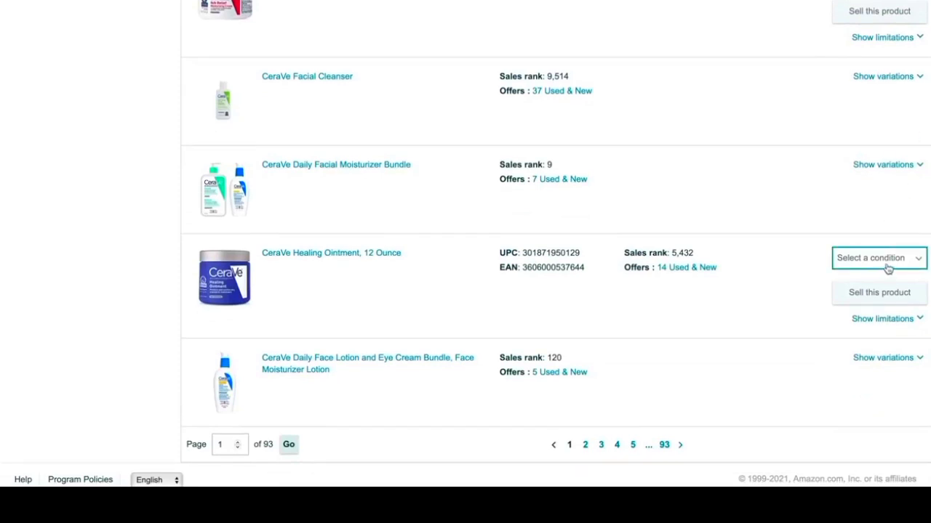
pyautogui.click(855, 269)
pyautogui.click(854, 275)
pyautogui.click(866, 294)
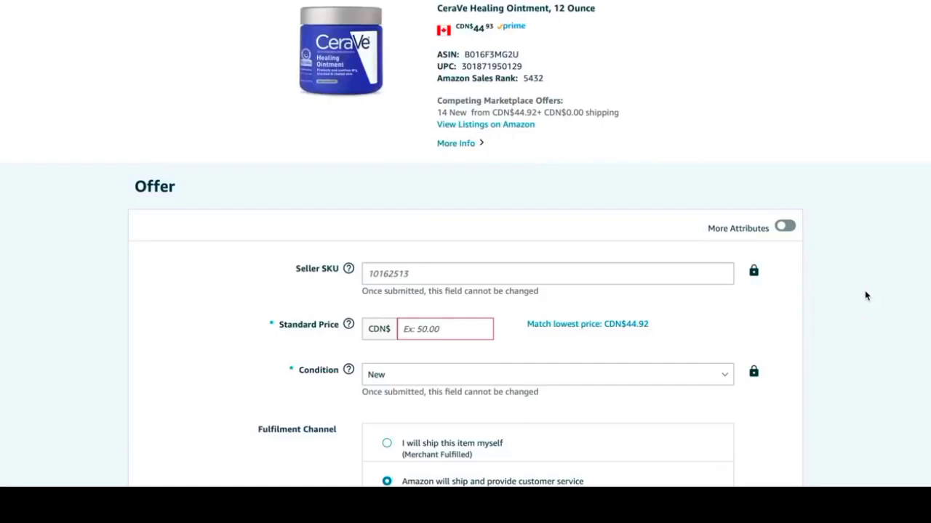
# Step: Match the lowest price of CDN$44.92 for the Healing Ointment offer and save the listing with Fulfilled by Amazon
pyautogui.scroll(-3, 865, 296)
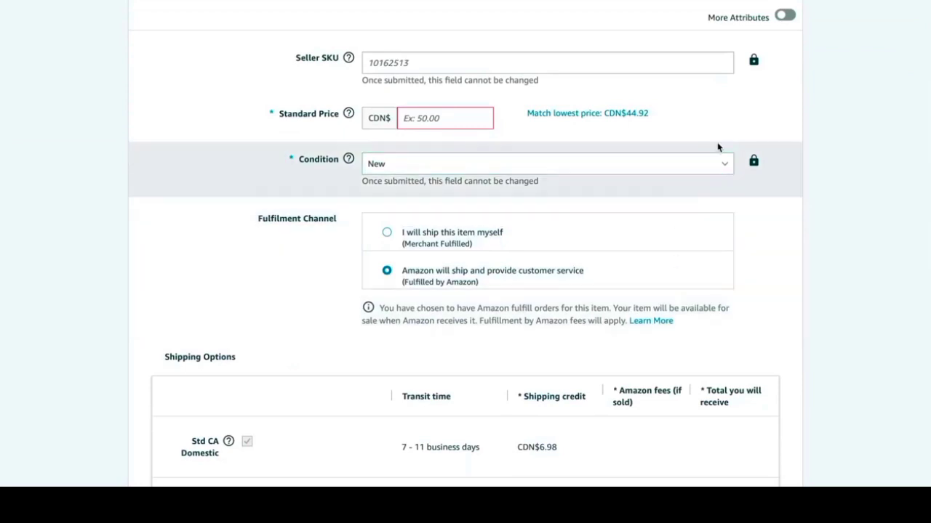
pyautogui.click(603, 114)
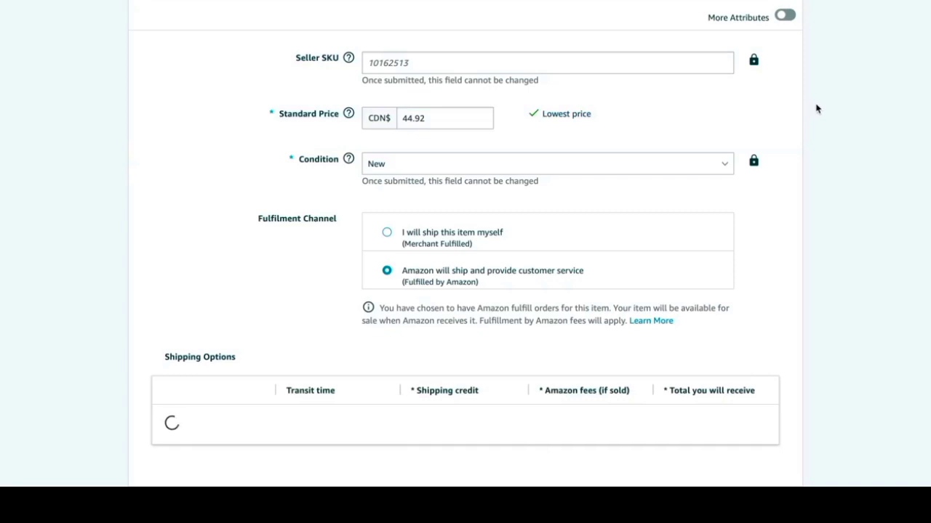
pyautogui.scroll(-3, 816, 108)
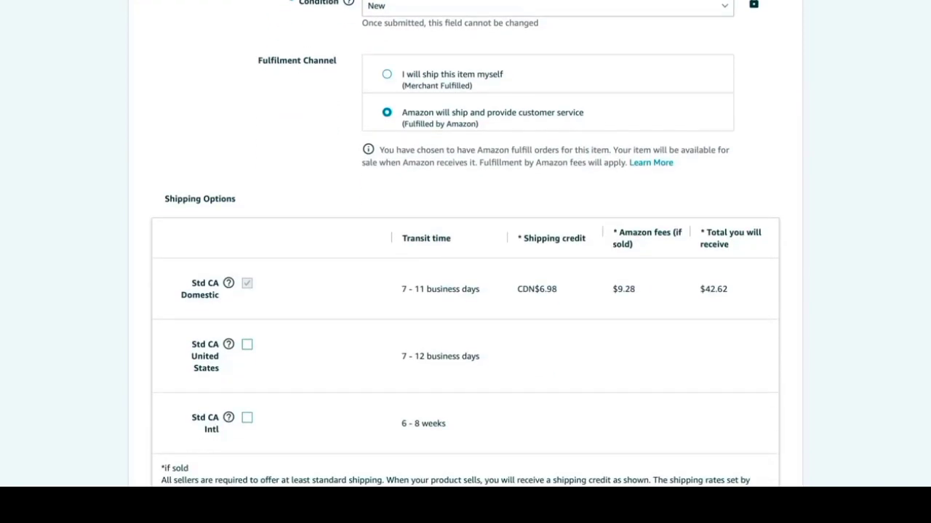
pyautogui.scroll(-1, 465, 239)
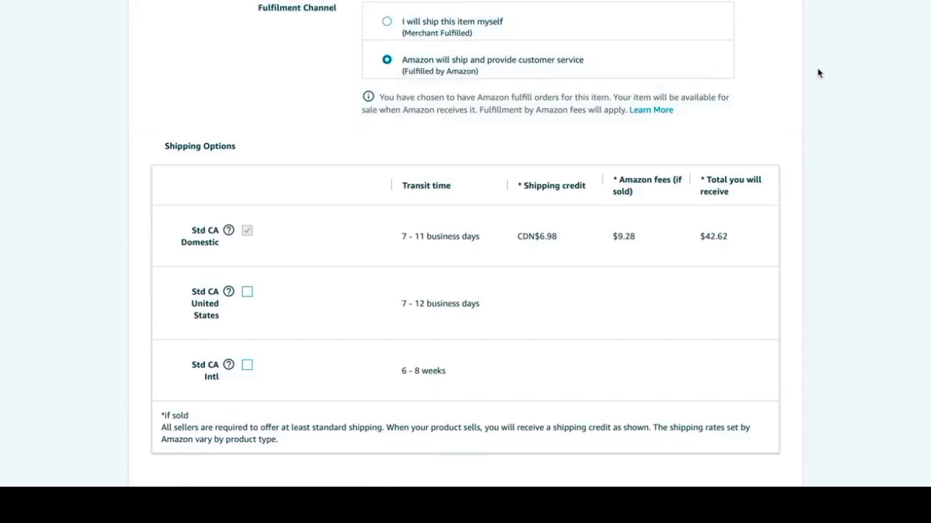
pyautogui.scroll(-2, 824, 74)
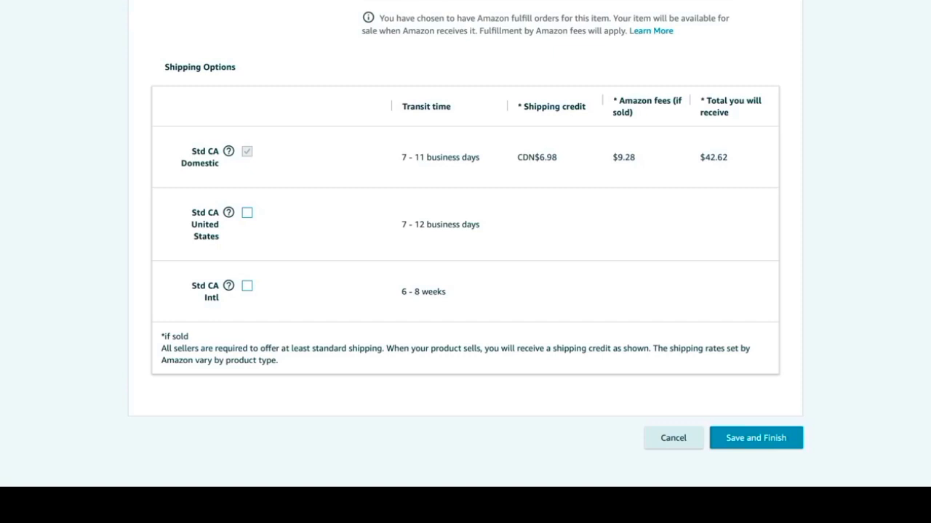
pyautogui.click(762, 439)
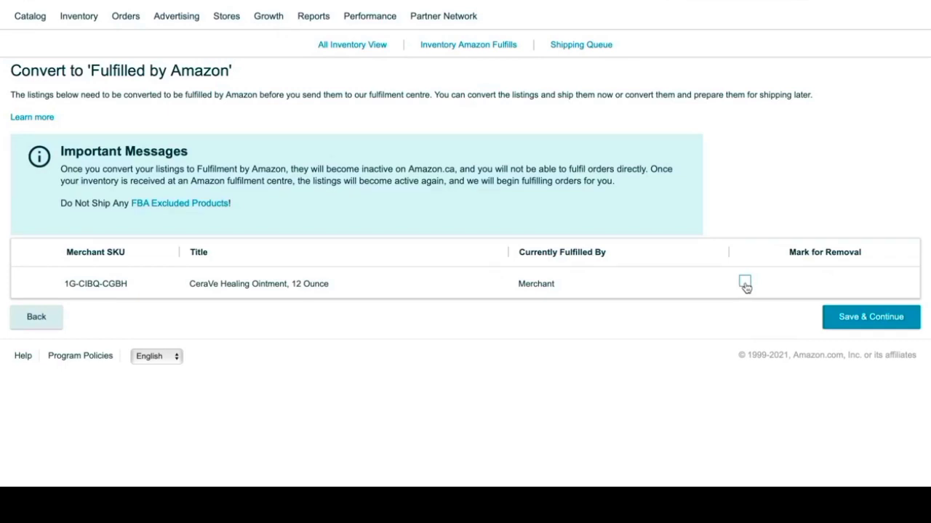
# Step: Convert the Healing Ointment listing to Fulfilled by Amazon and agree to apply labels to the products
pyautogui.click(886, 316)
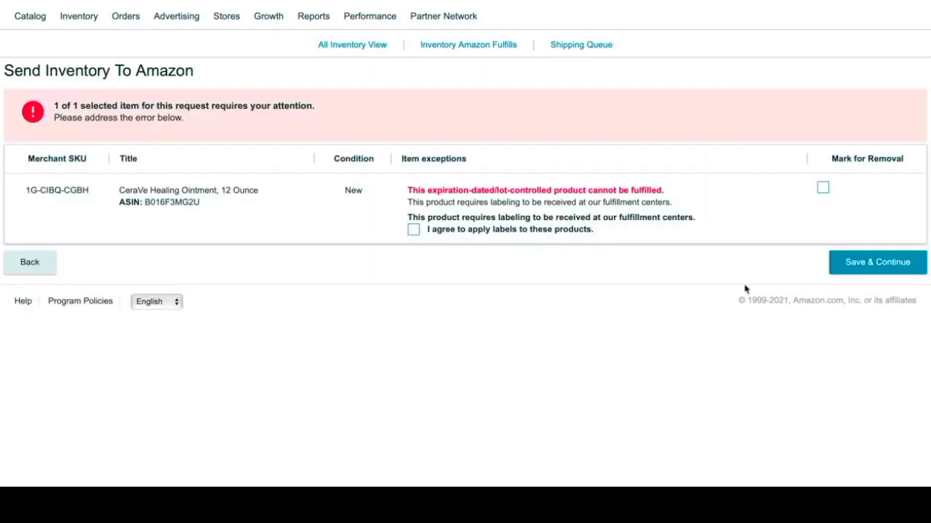
pyautogui.click(413, 229)
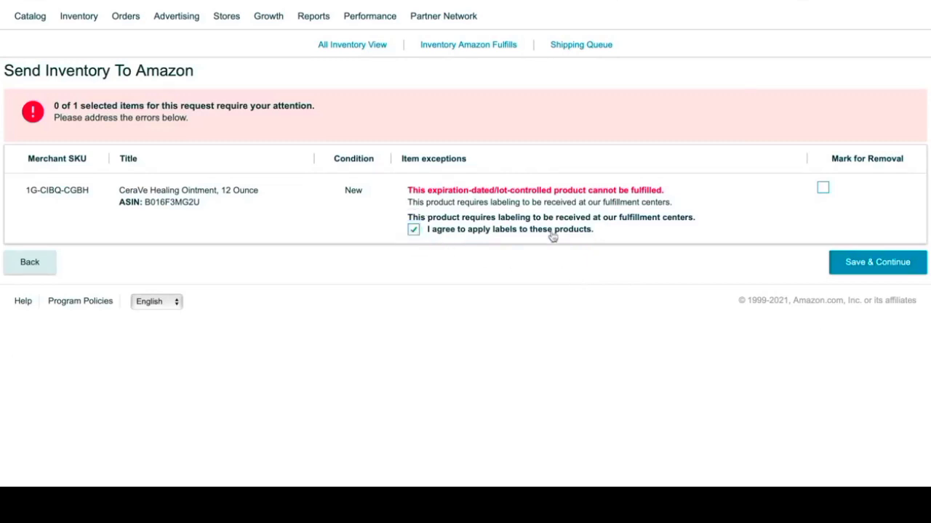
pyautogui.click(872, 264)
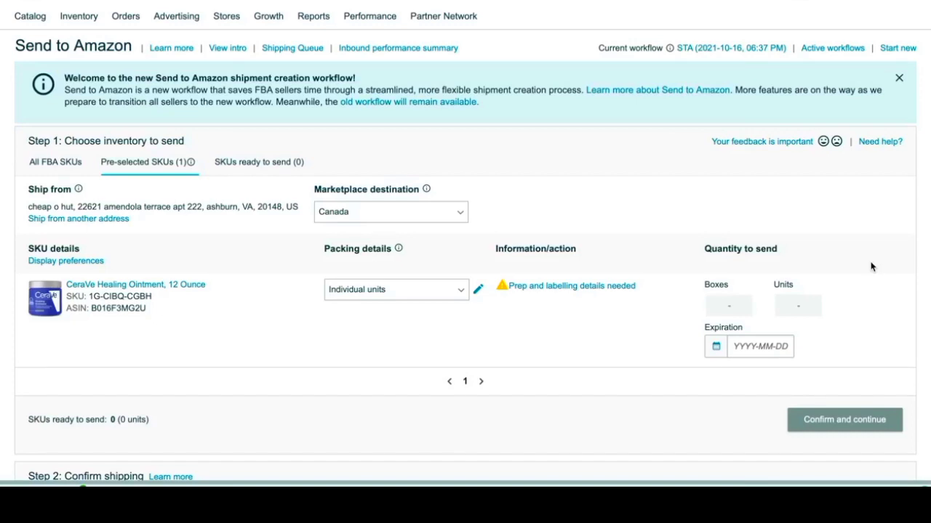
# Step: Complete the Healing Ointment's prep and labelling details with both unit prep and unit labelling done by seller
pyautogui.scroll(-1, 871, 268)
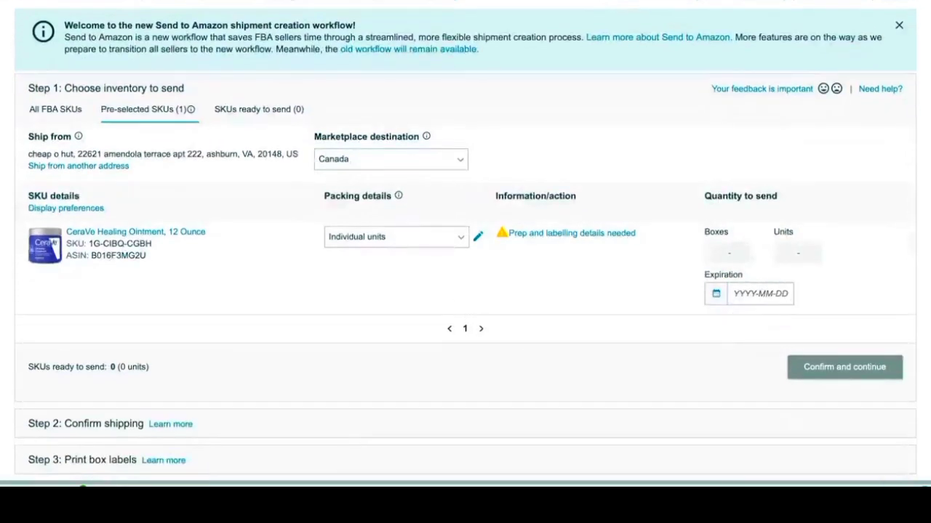
pyautogui.click(532, 239)
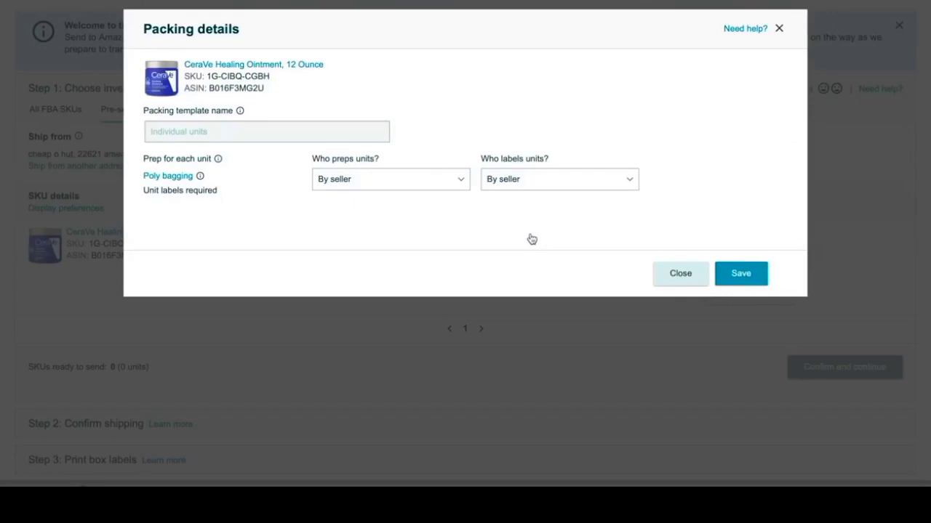
pyautogui.click(442, 180)
pyautogui.click(440, 181)
pyautogui.click(394, 139)
pyautogui.click(554, 190)
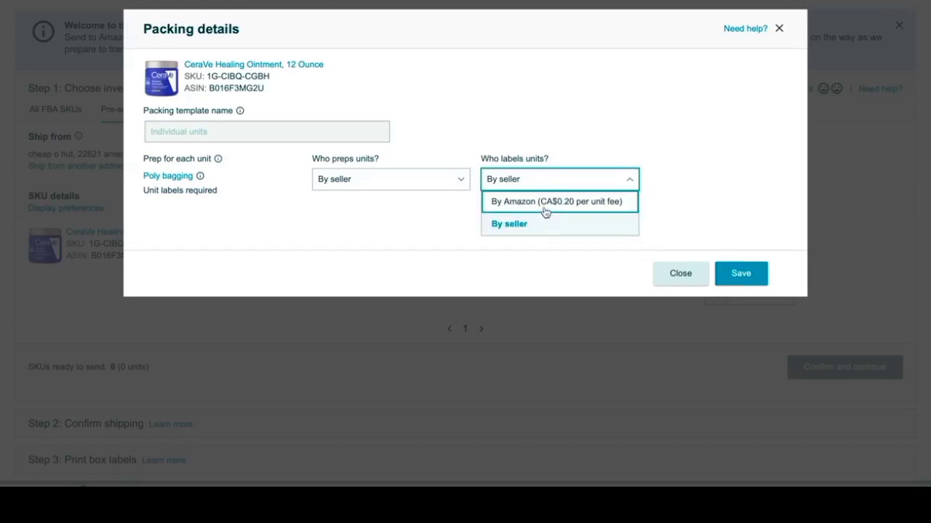
pyautogui.click(557, 226)
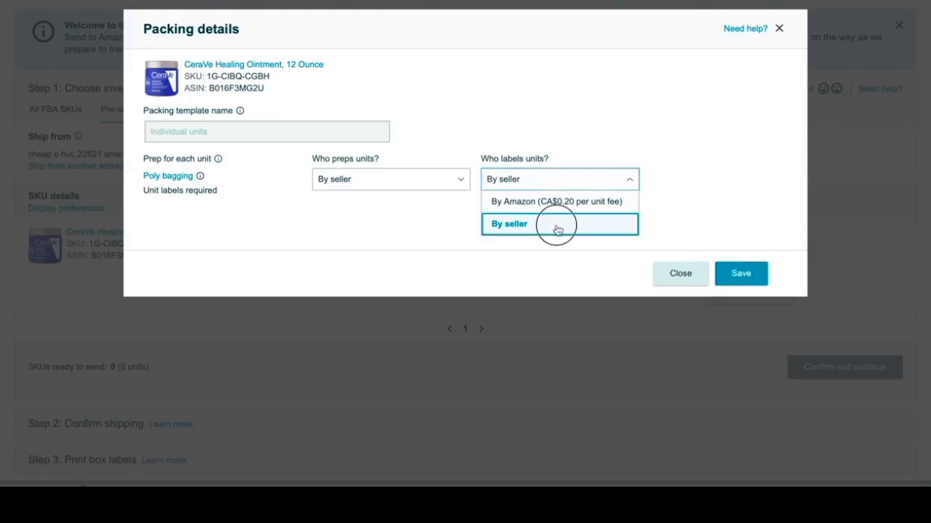
pyautogui.click(731, 282)
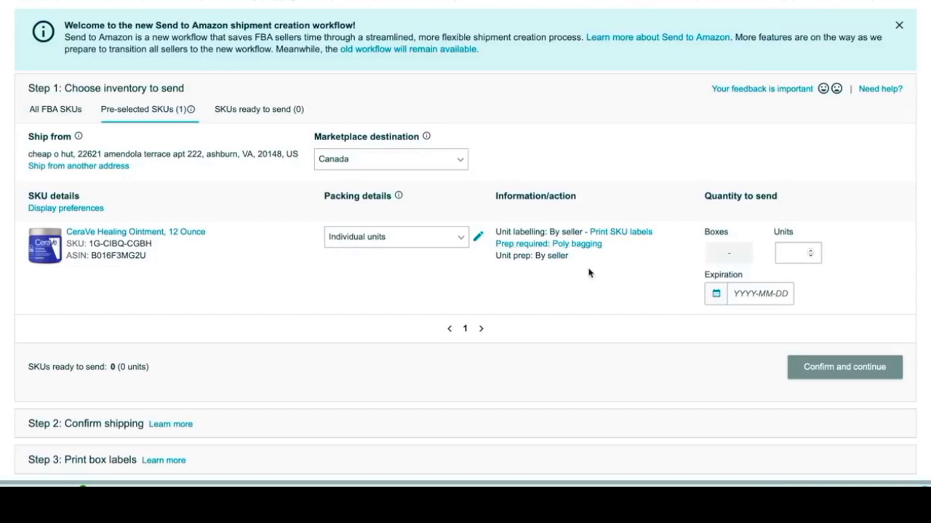
# Step: Set the Healing Ointment's quantity to send to 20 units and print 20 SKU labels for it
pyautogui.click(796, 253)
pyautogui.write('20')
pyautogui.click(629, 234)
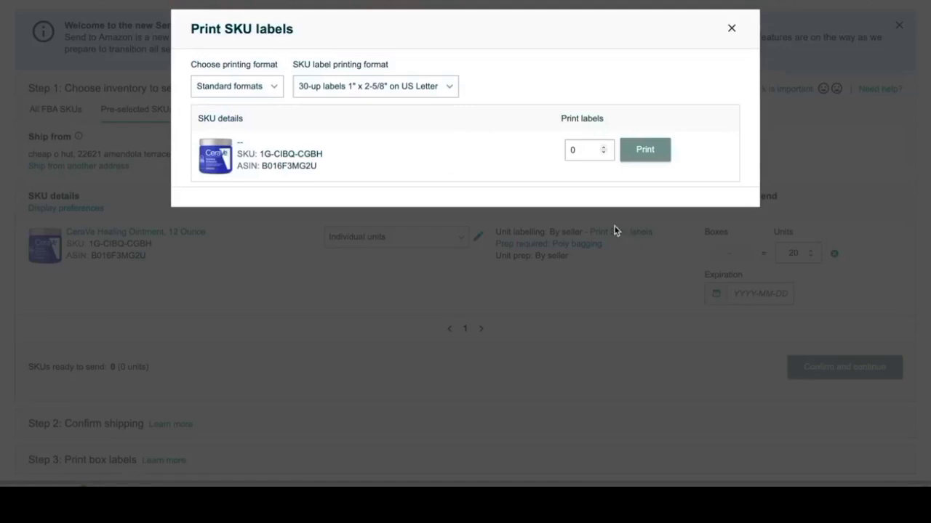
pyautogui.moveTo(587, 150); pyautogui.dragTo(551, 150)
pyautogui.write('20')
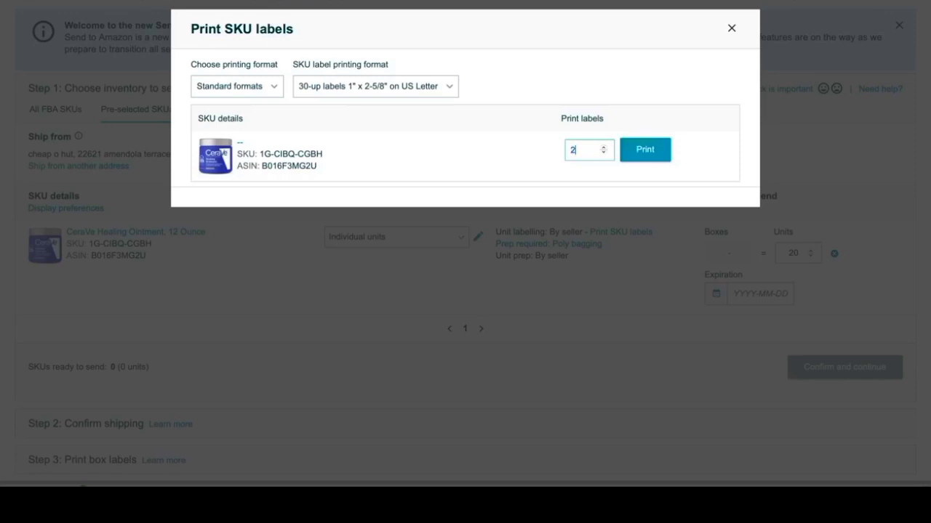
pyautogui.click(664, 158)
pyautogui.click(863, 483)
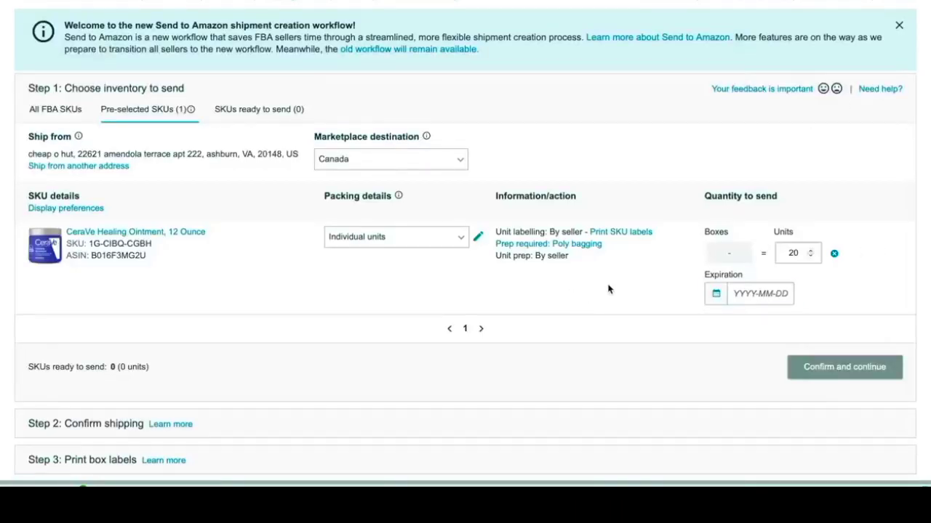
# Step: Set the Healing Ointment's expiration date to 2022-06-23 and mark the SKU as ready to pack
pyautogui.scroll(-2, 926, 299)
pyautogui.scroll(-3, 466, 243)
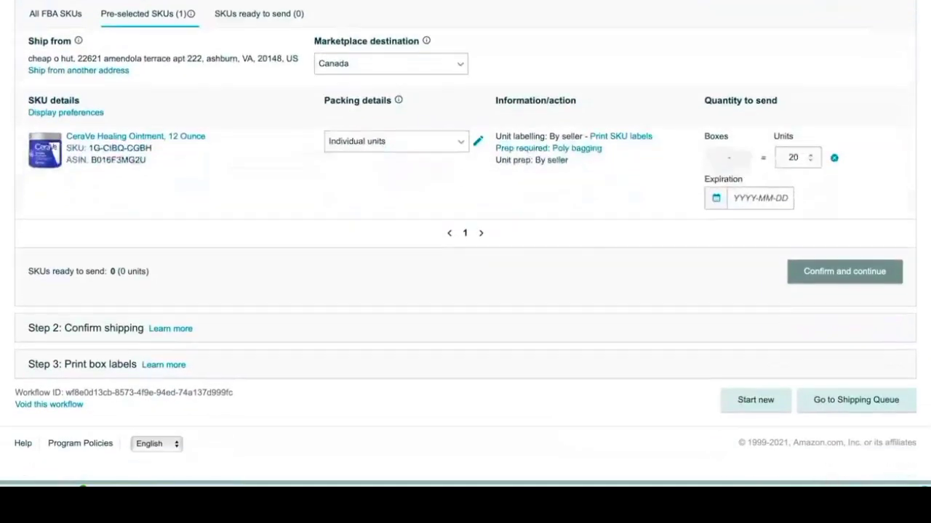
pyautogui.click(724, 200)
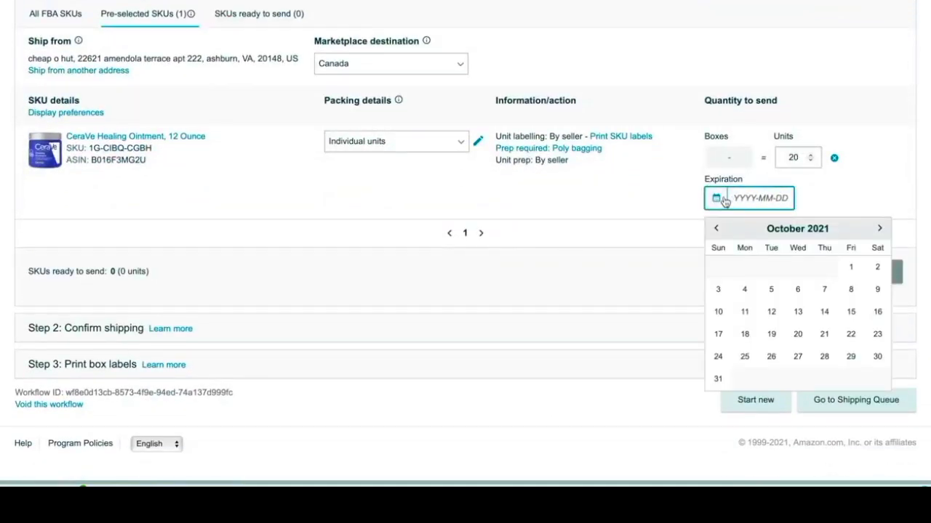
pyautogui.click(881, 229)
pyautogui.click(881, 229)
pyautogui.click(881, 229)
pyautogui.click(881, 229)
pyautogui.click(882, 229)
pyautogui.click(881, 229)
pyautogui.click(882, 229)
pyautogui.click(881, 230)
pyautogui.click(824, 339)
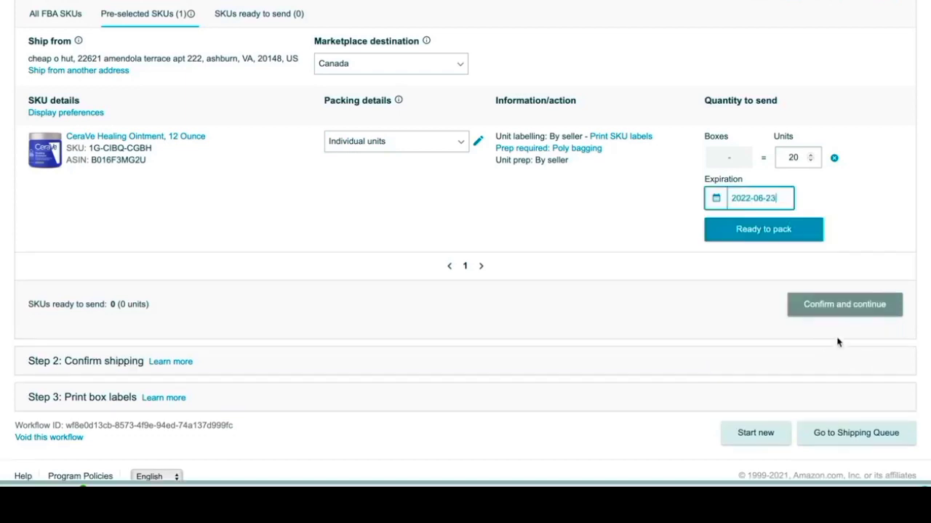
pyautogui.click(786, 230)
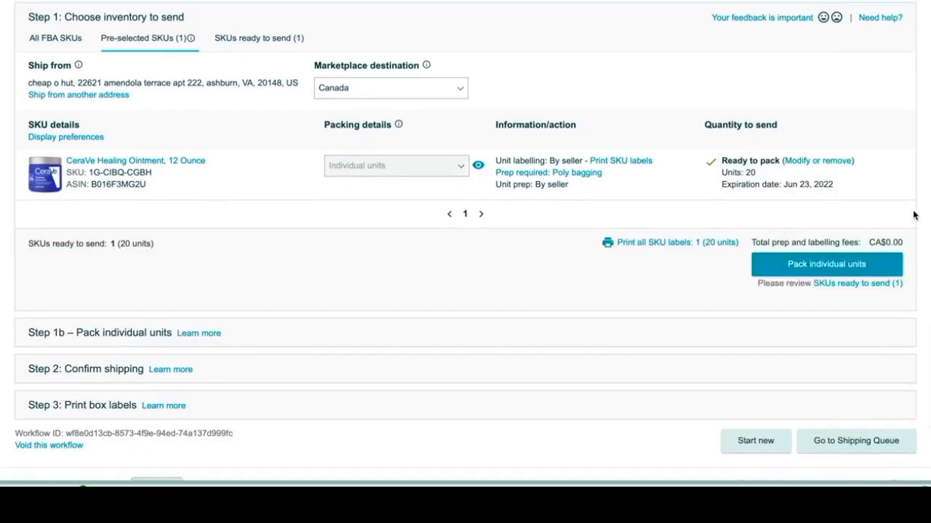
# Step: Check the printing options for all SKU labels in the shipment, closing them without printing
pyautogui.scroll(-1, 919, 219)
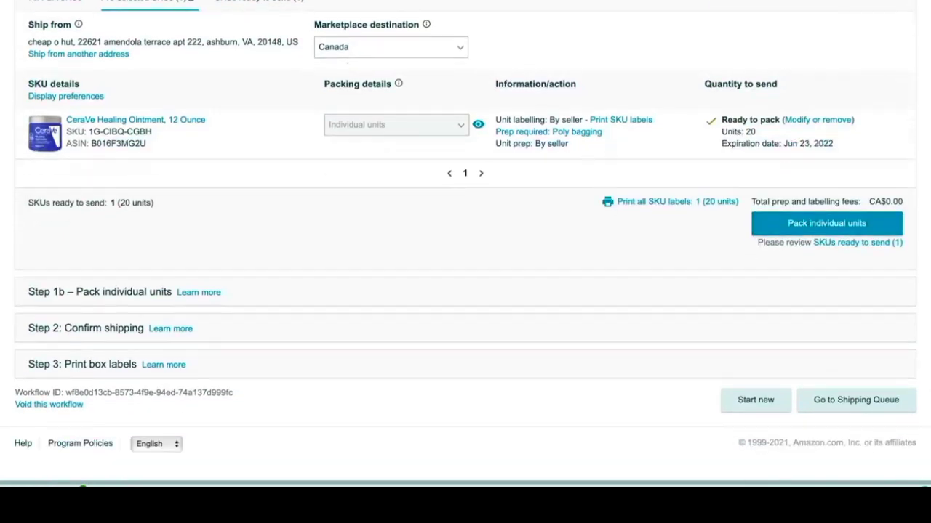
pyautogui.click(652, 203)
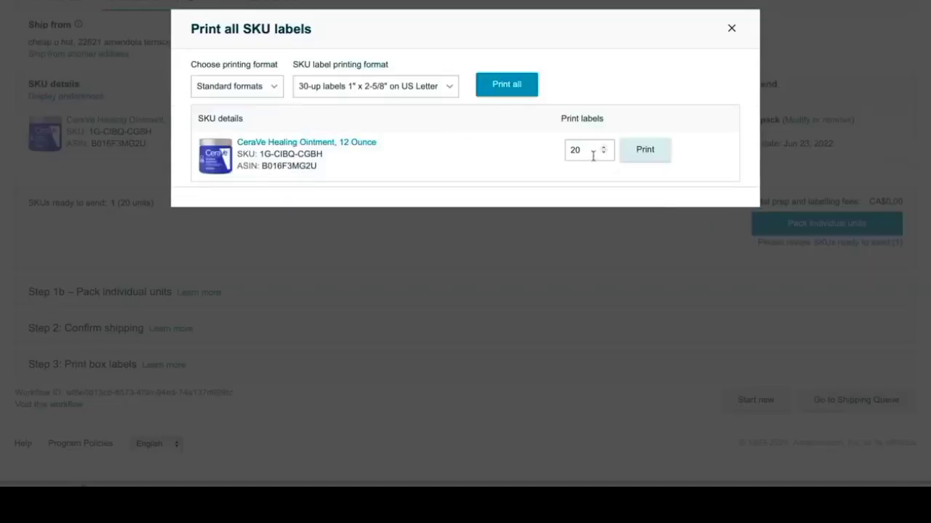
pyautogui.click(732, 29)
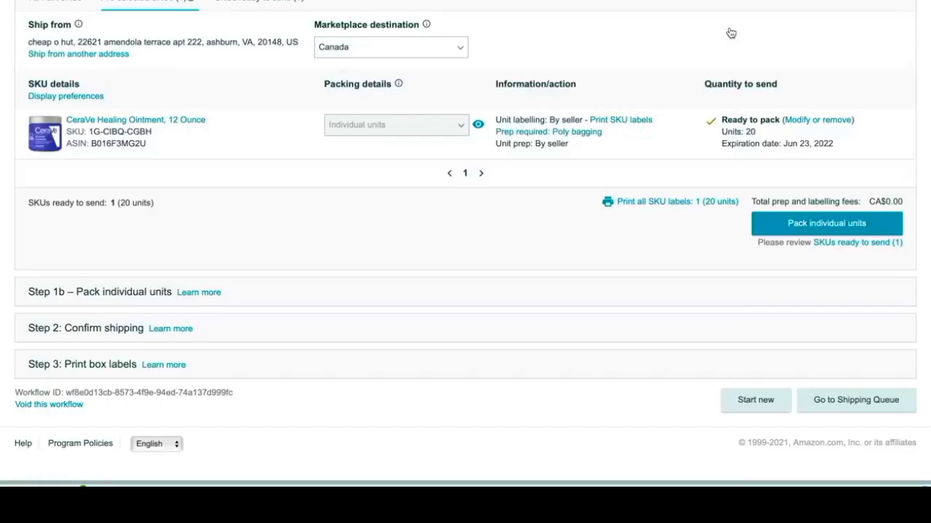
# Step: Proceed to packing individual units and specify that everything in Pack group 1 will fit into one box
pyautogui.click(850, 228)
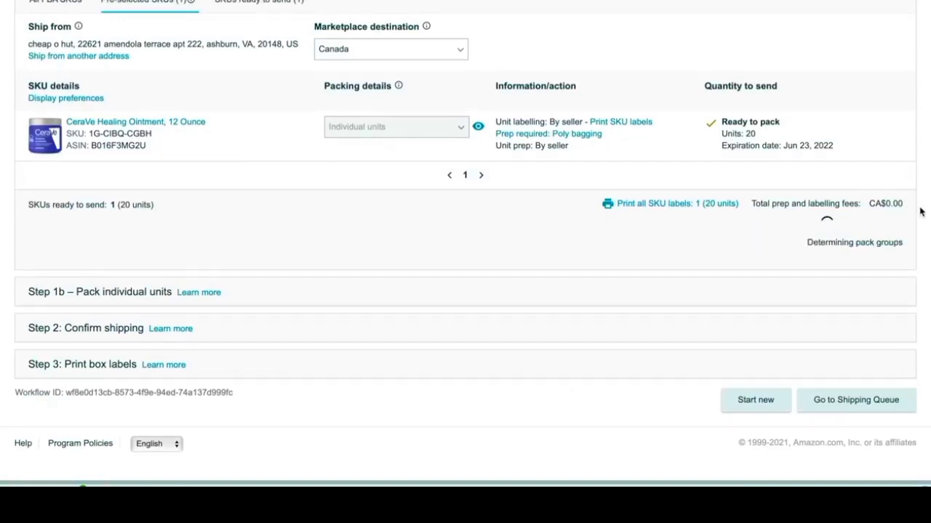
pyautogui.scroll(-2, 919, 212)
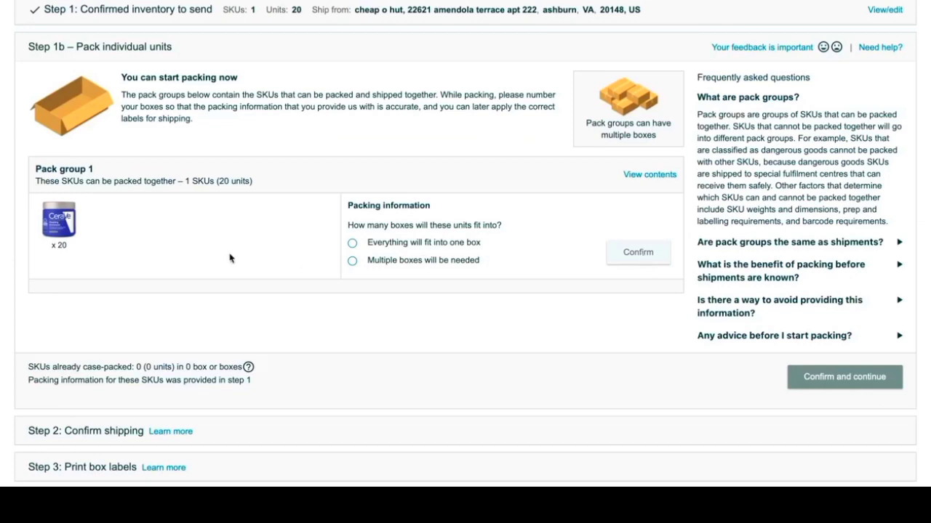
pyautogui.click(352, 246)
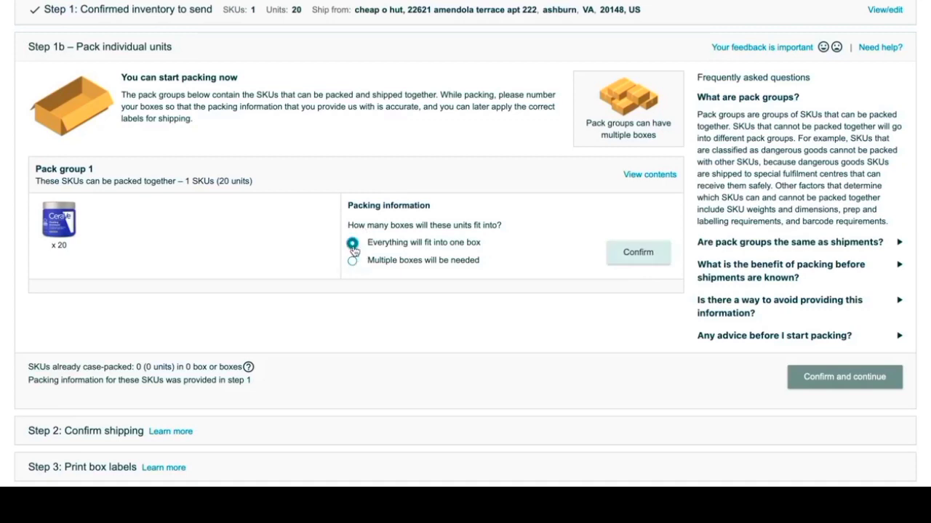
pyautogui.click(613, 256)
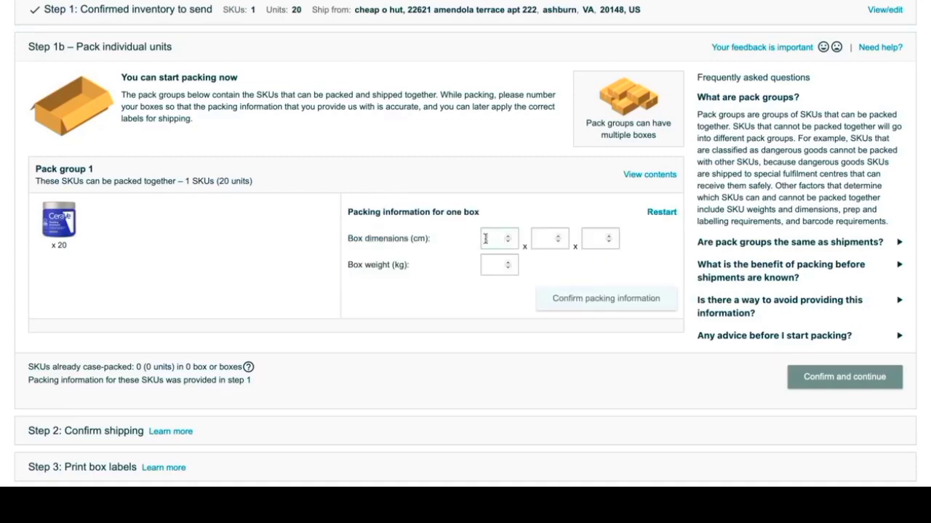
# Step: Enter box dimensions of 10 x 10 x 10 cm and a weight of 20 kg, and confirm the packing information to continue to shipping
pyautogui.click(485, 238)
pyautogui.write('10')
pyautogui.click(544, 230)
pyautogui.write('10')
pyautogui.click(591, 242)
pyautogui.write('10')
pyautogui.click(487, 264)
pyautogui.write('20')
pyautogui.click(618, 299)
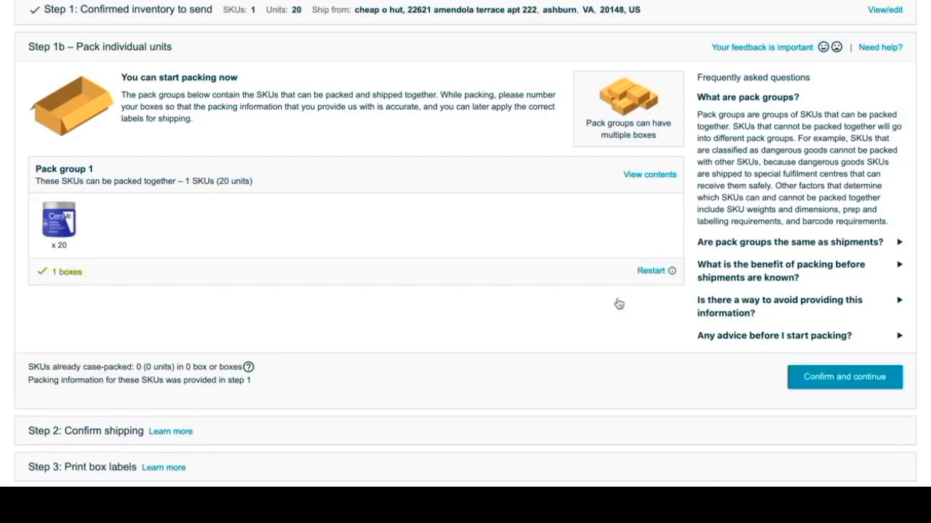
pyautogui.scroll(-2, 619, 304)
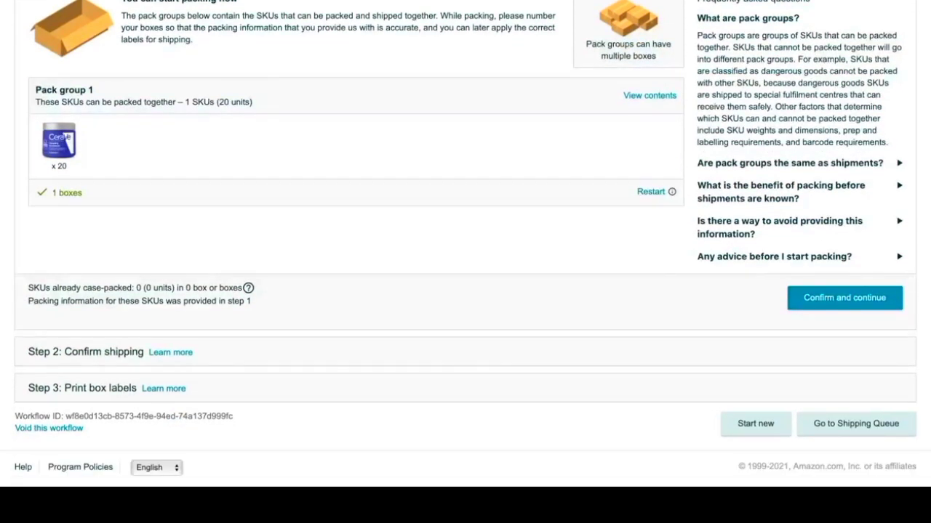
pyautogui.click(820, 300)
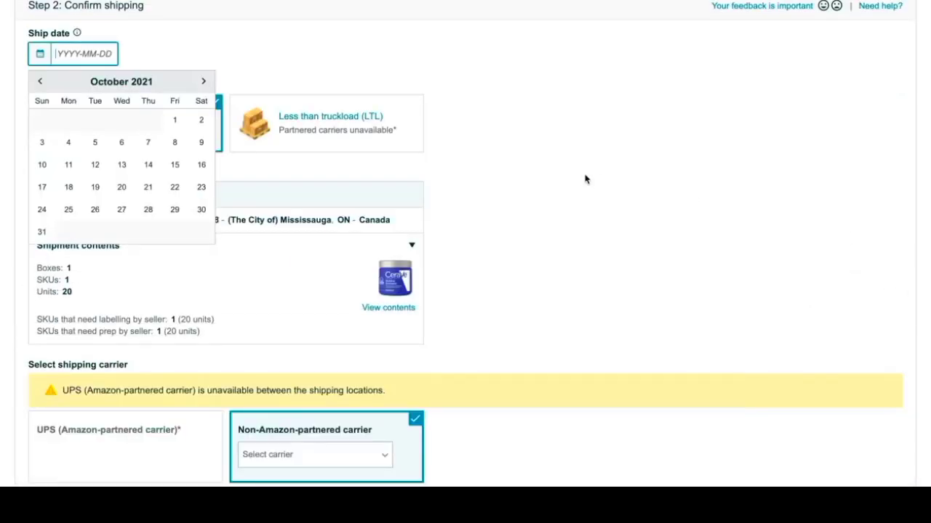
# Step: Set the shipment's ship date to November 12, 2021
pyautogui.click(202, 86)
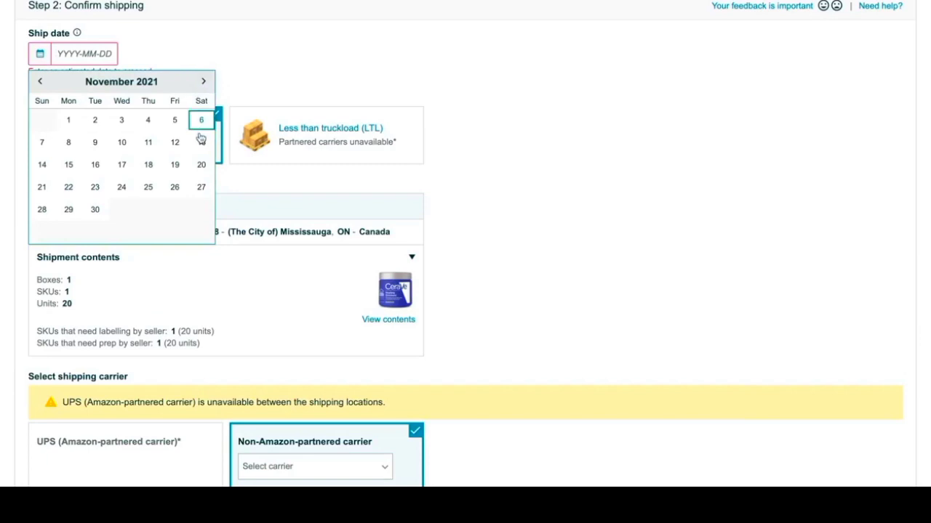
pyautogui.click(181, 151)
pyautogui.click(719, 160)
# Step: Choose Other as the non-Amazon-partnered carrier, accept the charges and confirm shipping
pyautogui.scroll(-1, 719, 160)
pyautogui.scroll(-1, 466, 242)
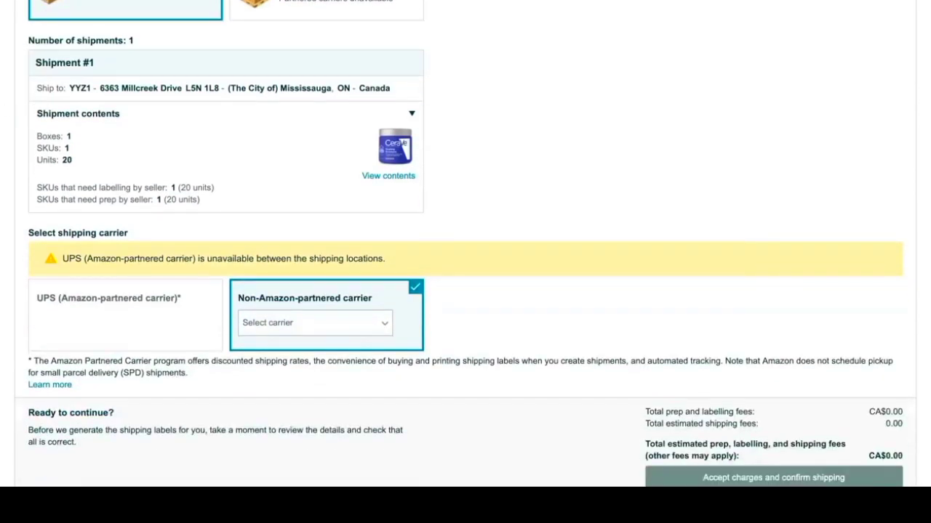
pyautogui.scroll(-1, 466, 244)
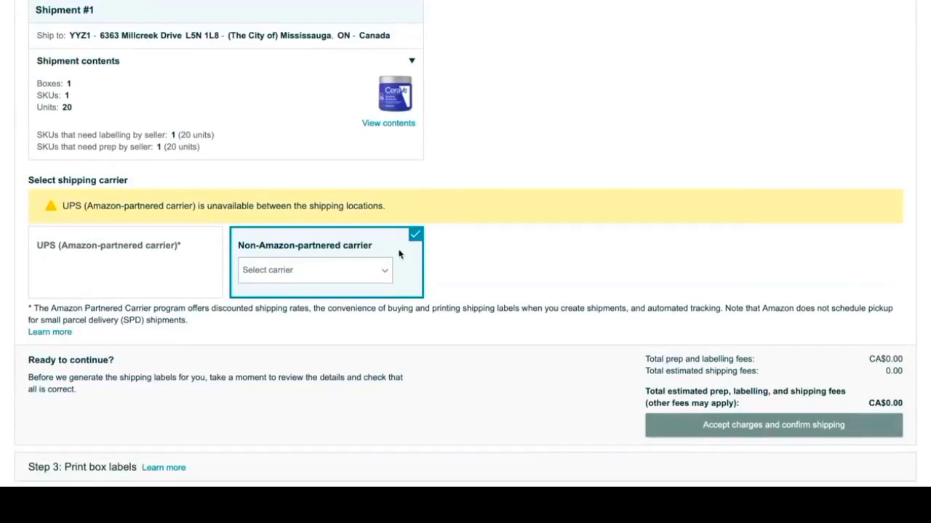
pyautogui.click(374, 280)
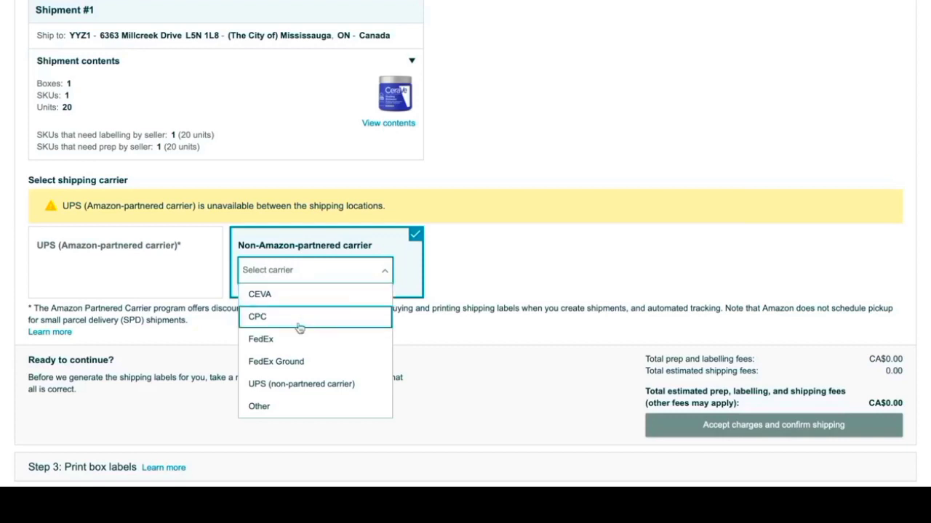
pyautogui.click(266, 407)
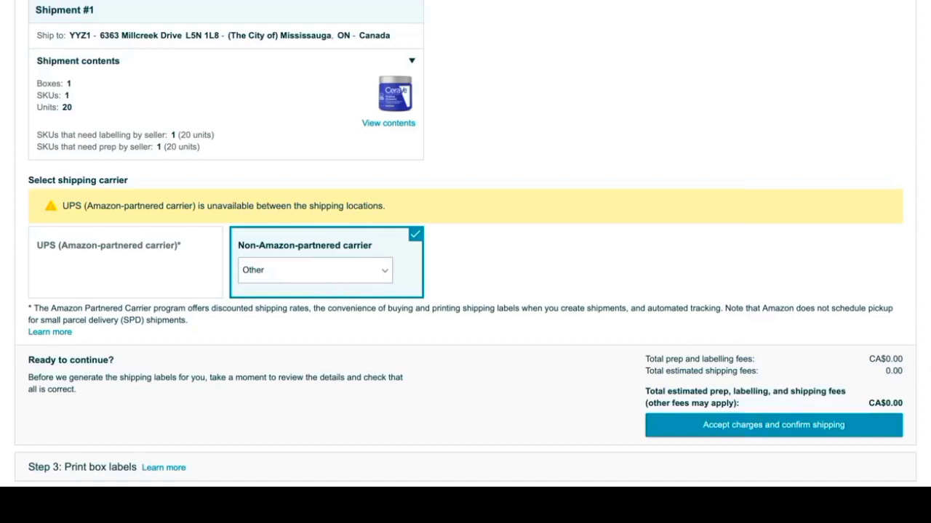
pyautogui.scroll(-3, 872, 327)
pyautogui.click(850, 333)
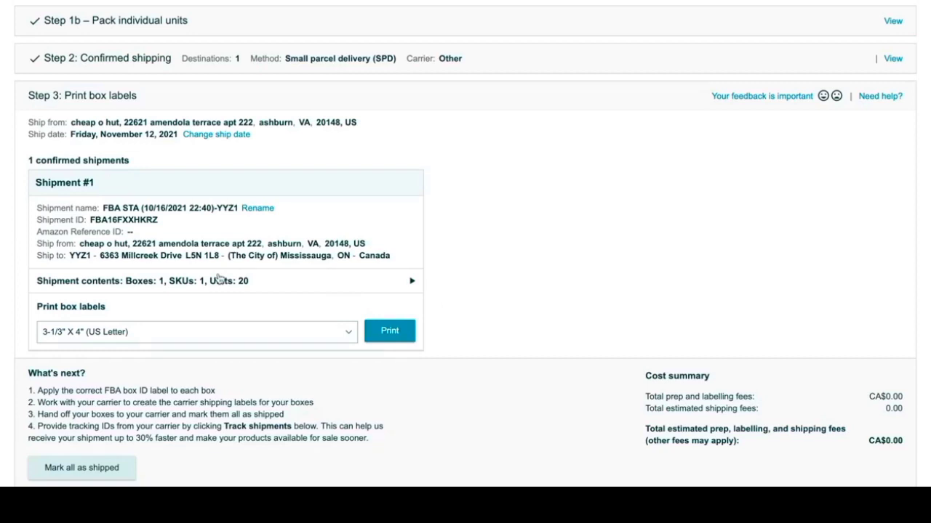
# Step: Print the box labels for Shipment #1 in the 3-1/3" X 4" (US Letter) format
pyautogui.click(382, 328)
pyautogui.scroll(-3, 544, 144)
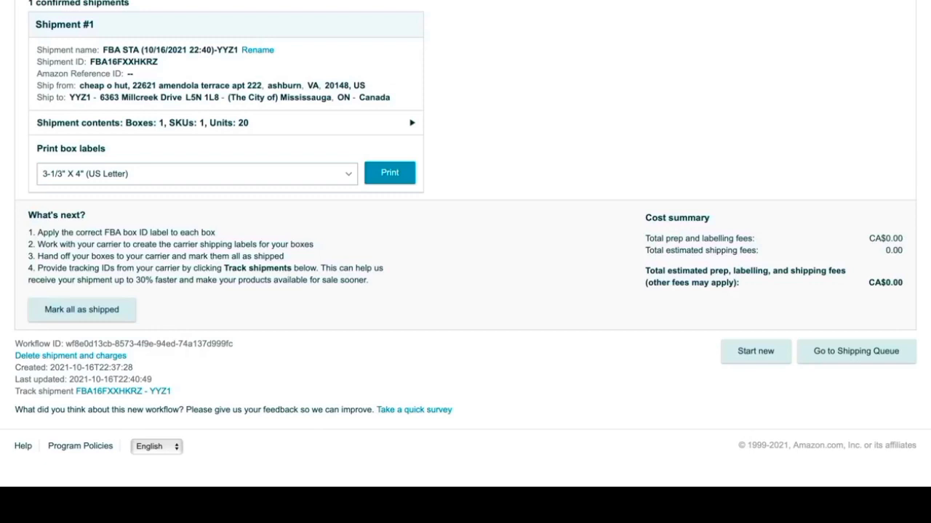
# Step: Switch to Mail and open a blank new message
pyautogui.moveTo(757, 485)
pyautogui.click(786, 486)
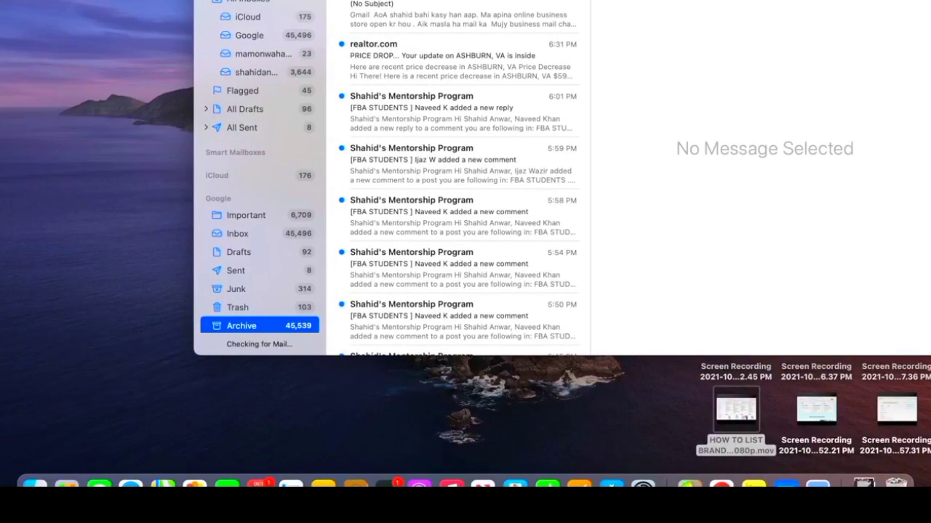
pyautogui.press('super+n')
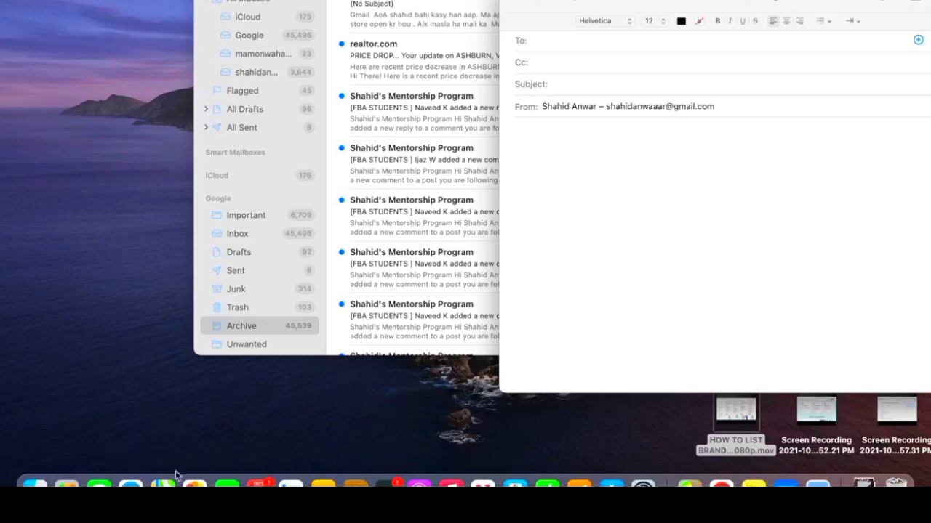
# Step: Switch to Chrome and examine the supplier categories and wholesaler listings on the Wholesale Central home page
pyautogui.click(722, 484)
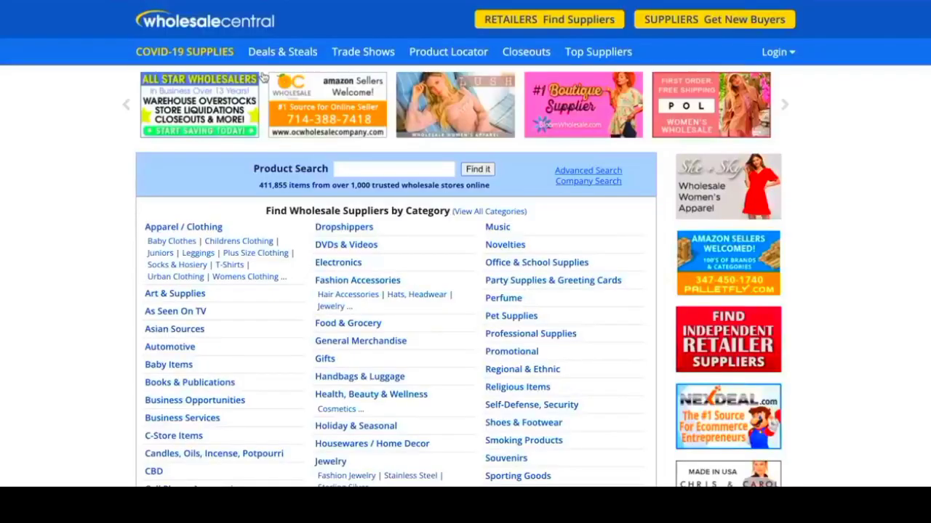
pyautogui.scroll(-15, 812, 132)
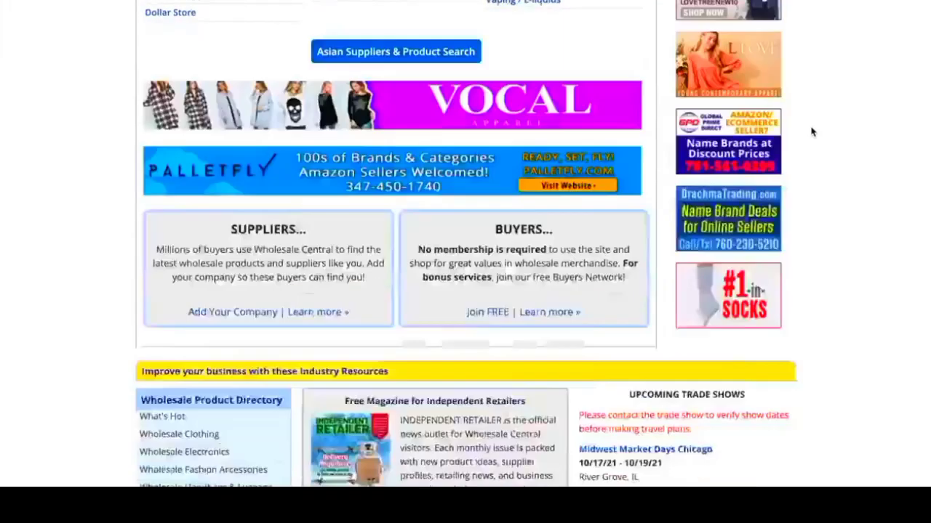
pyautogui.scroll(5, 812, 131)
pyautogui.scroll(10, 812, 132)
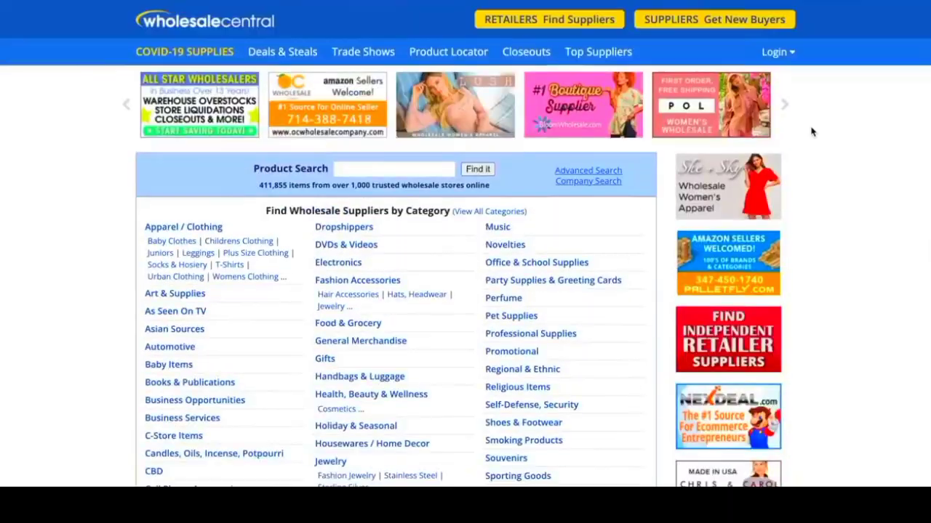
pyautogui.scroll(-7, 812, 131)
pyautogui.scroll(7, 813, 132)
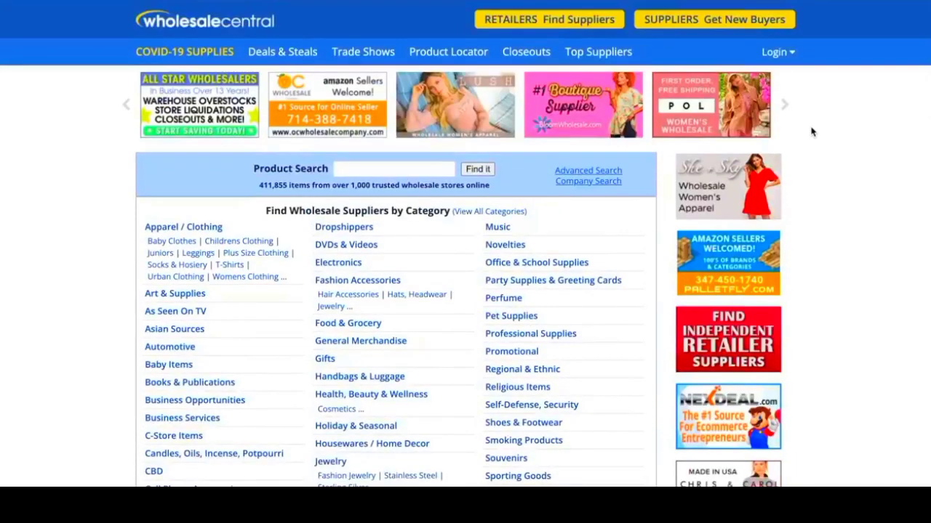
pyautogui.scroll(-12, 813, 131)
pyautogui.scroll(12, 812, 132)
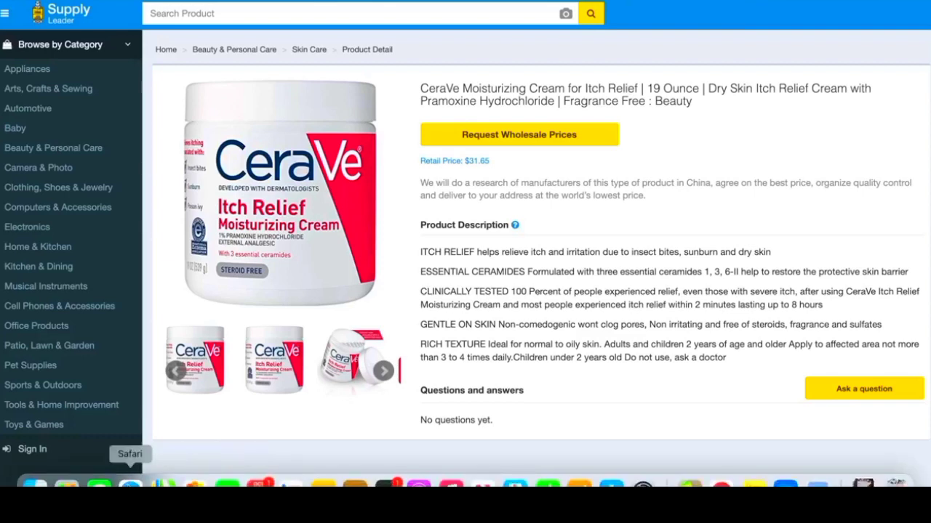
# Step: Switch to Safari, search Seller Central's add-products catalogue for "sensodyne", and open the Whitening & Sensitive Toothpaste 135 mL result
pyautogui.click(131, 485)
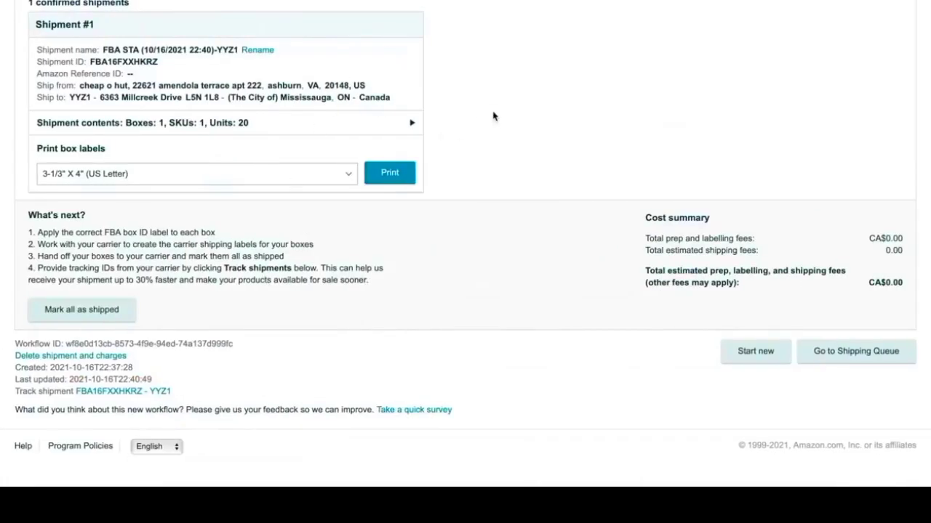
pyautogui.scroll(5, 493, 116)
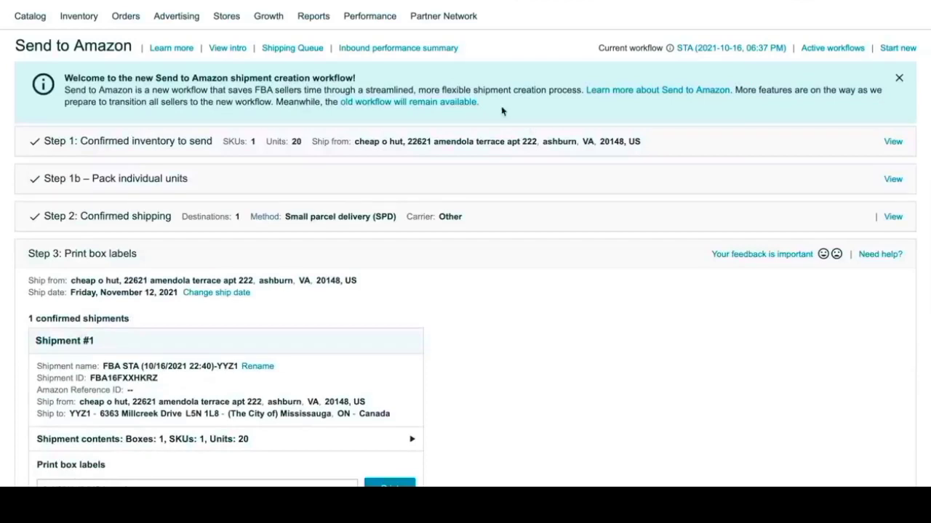
pyautogui.moveTo(80, 16)
pyautogui.click(105, 113)
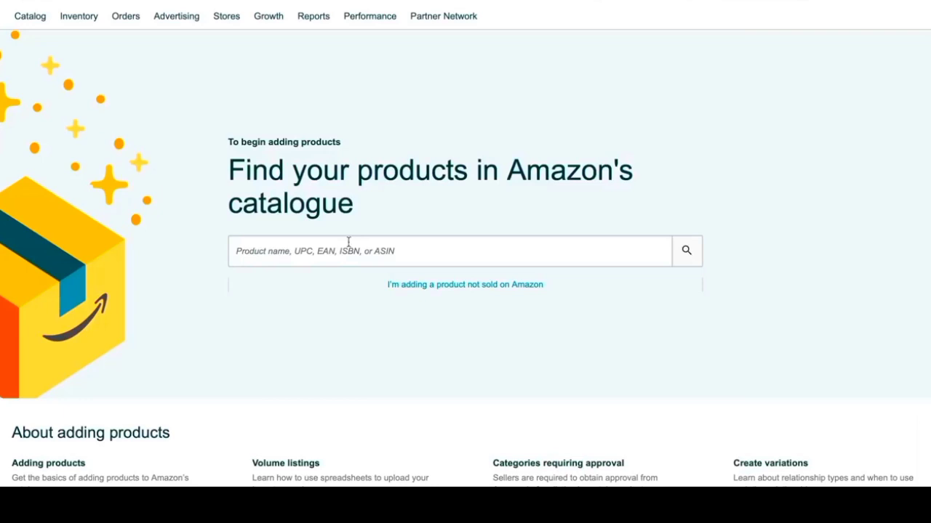
pyautogui.click(317, 255)
pyautogui.write('se')
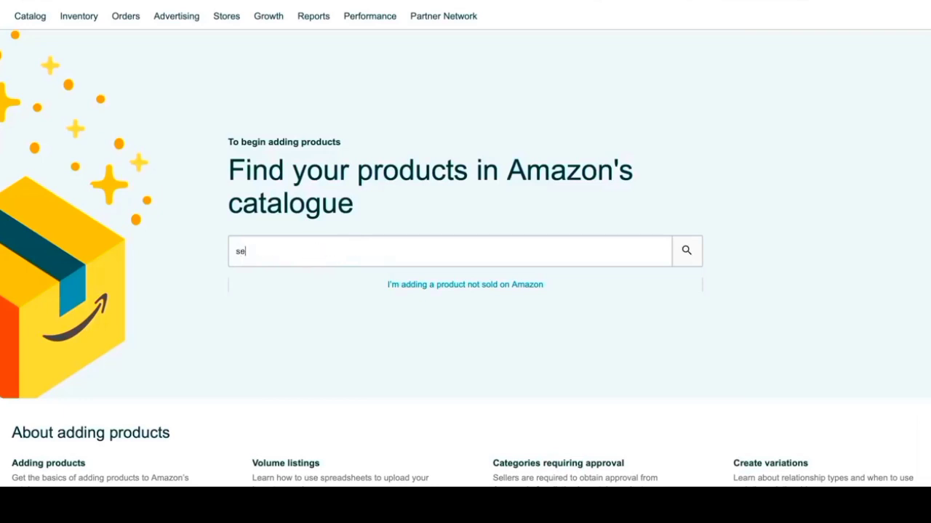
pyautogui.write('nsodyne')
pyautogui.press('Return')
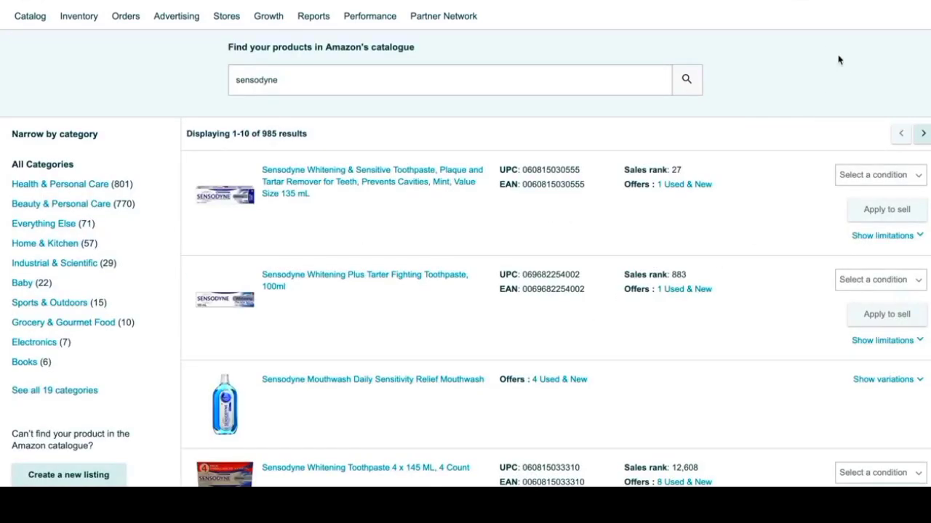
pyautogui.scroll(-1, 839, 58)
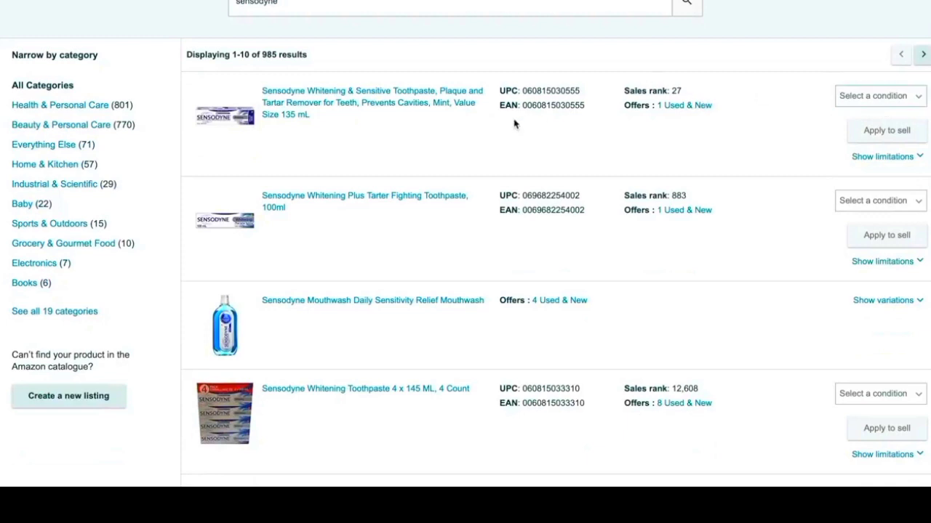
pyautogui.click(436, 109)
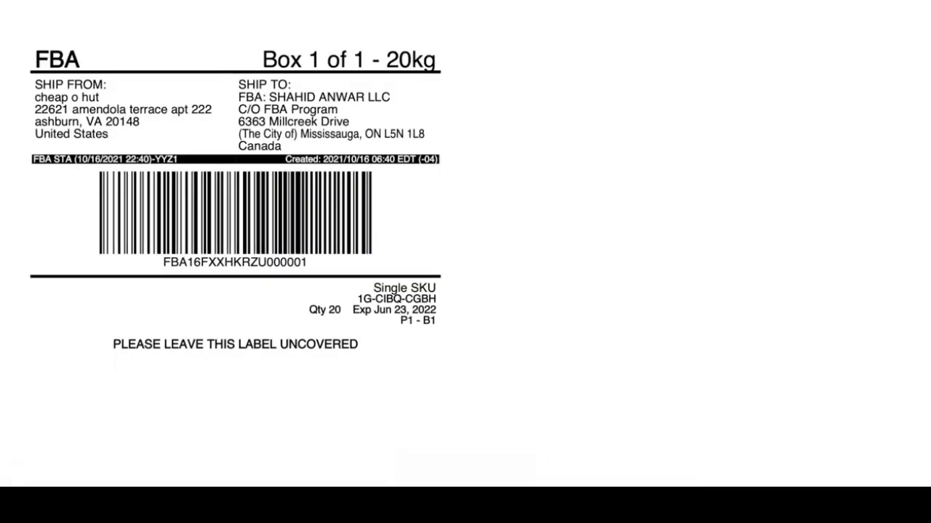
# Step: Switch back to Chrome's CeraVe Moisturizing Cream page and open Amazon's Best Sellers
pyautogui.click(691, 474)
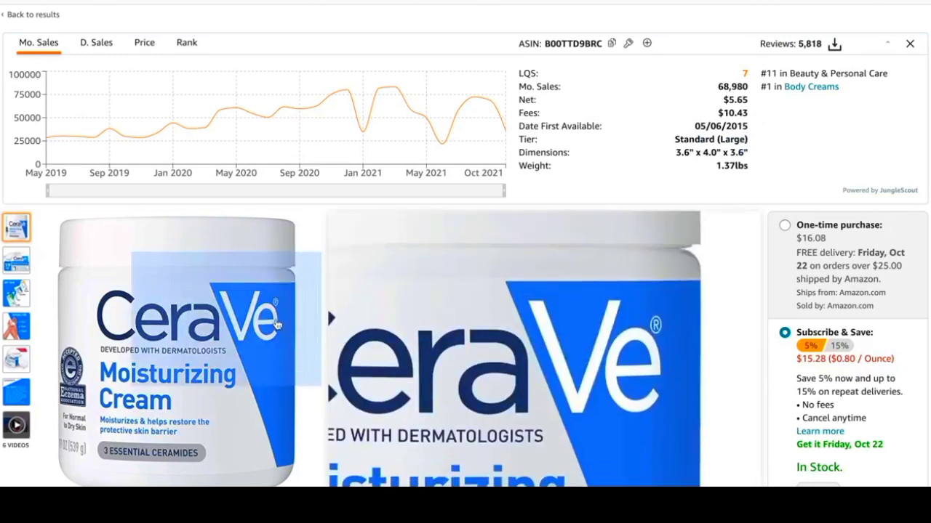
pyautogui.scroll(2, 322, 37)
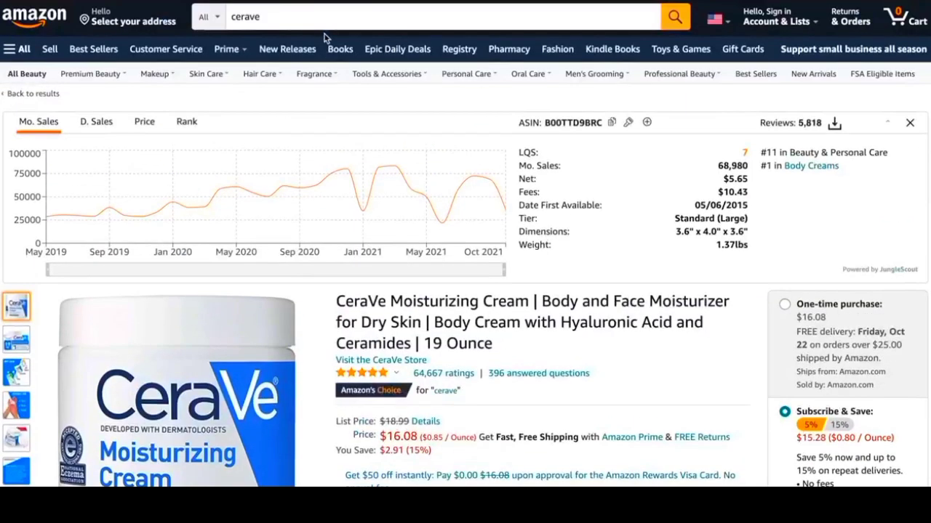
pyautogui.click(95, 49)
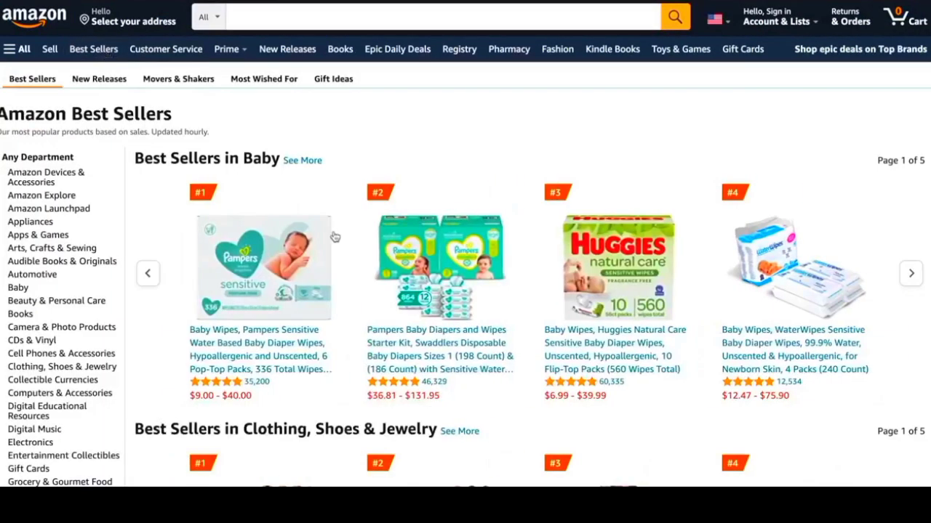
# Step: Check the sales data for the WaterWipes 4-pack baby wipes, and browse the best sellers in other categories down to Software
pyautogui.click(811, 292)
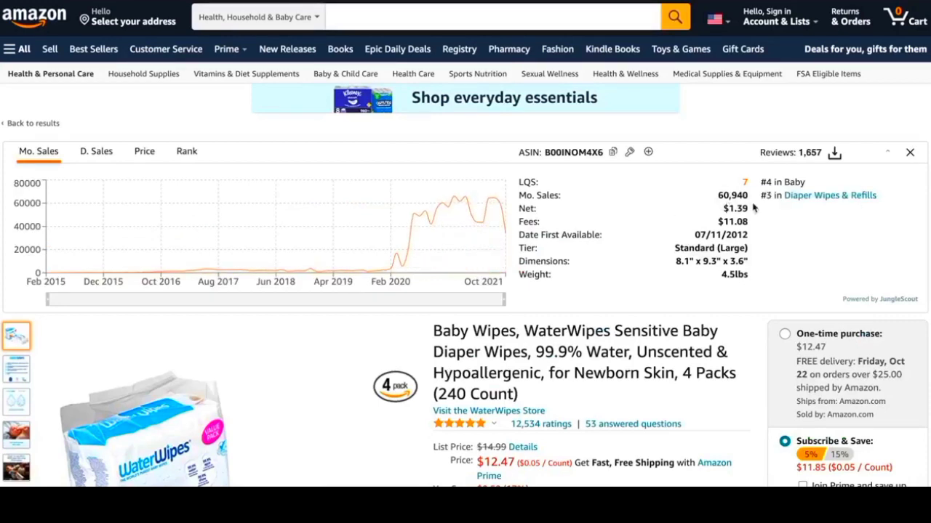
pyautogui.hotkey('alt', 'Left')
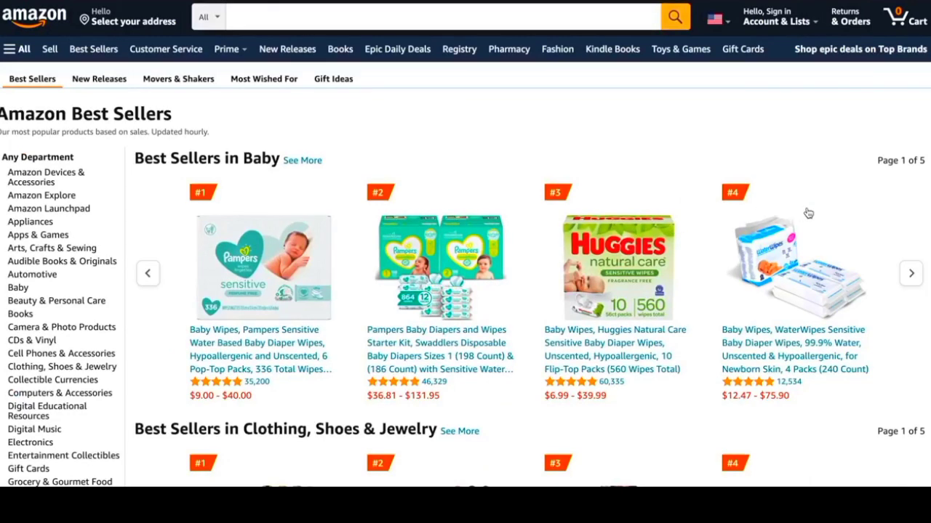
pyautogui.scroll(-5, 809, 213)
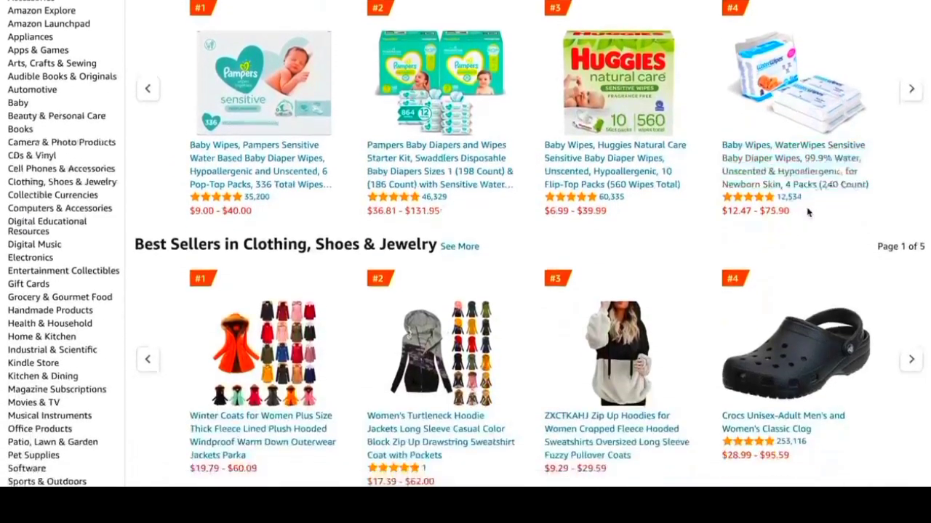
pyautogui.scroll(-4, 809, 213)
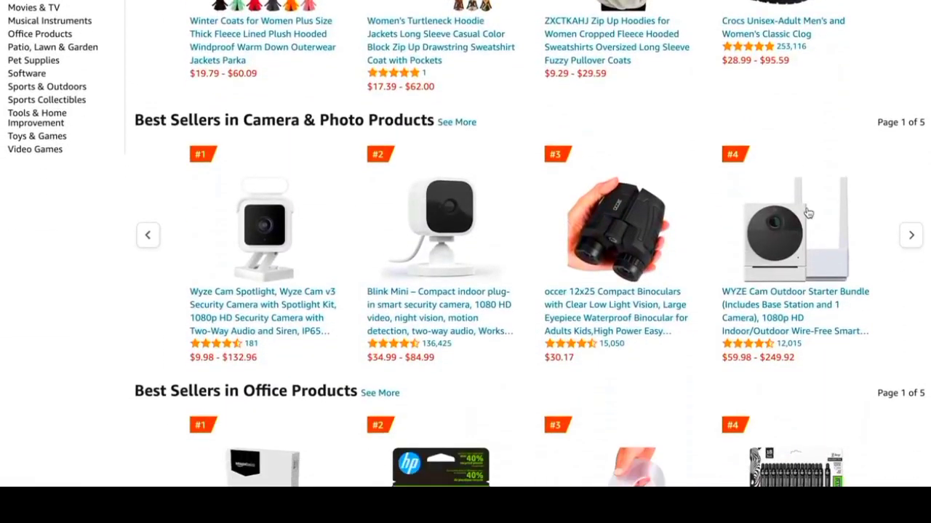
pyautogui.scroll(-4, 807, 213)
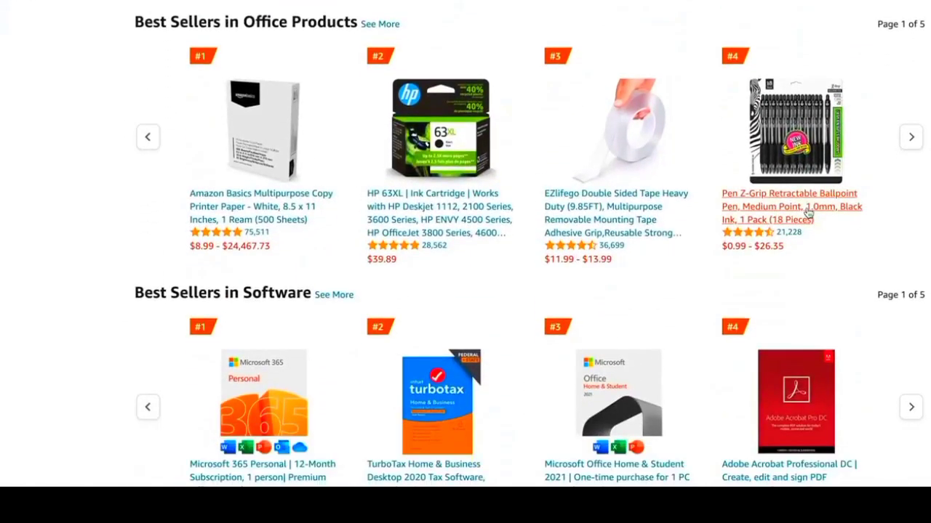
pyautogui.scroll(-1, 808, 212)
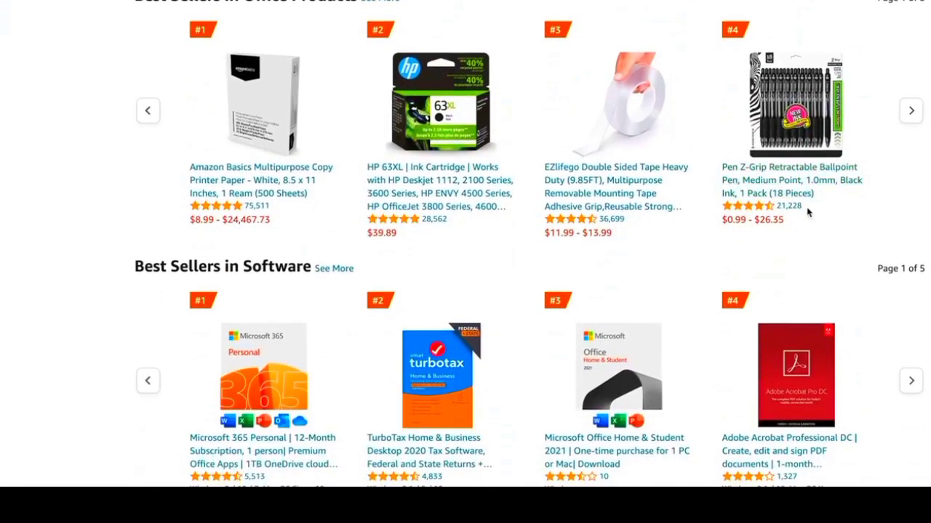